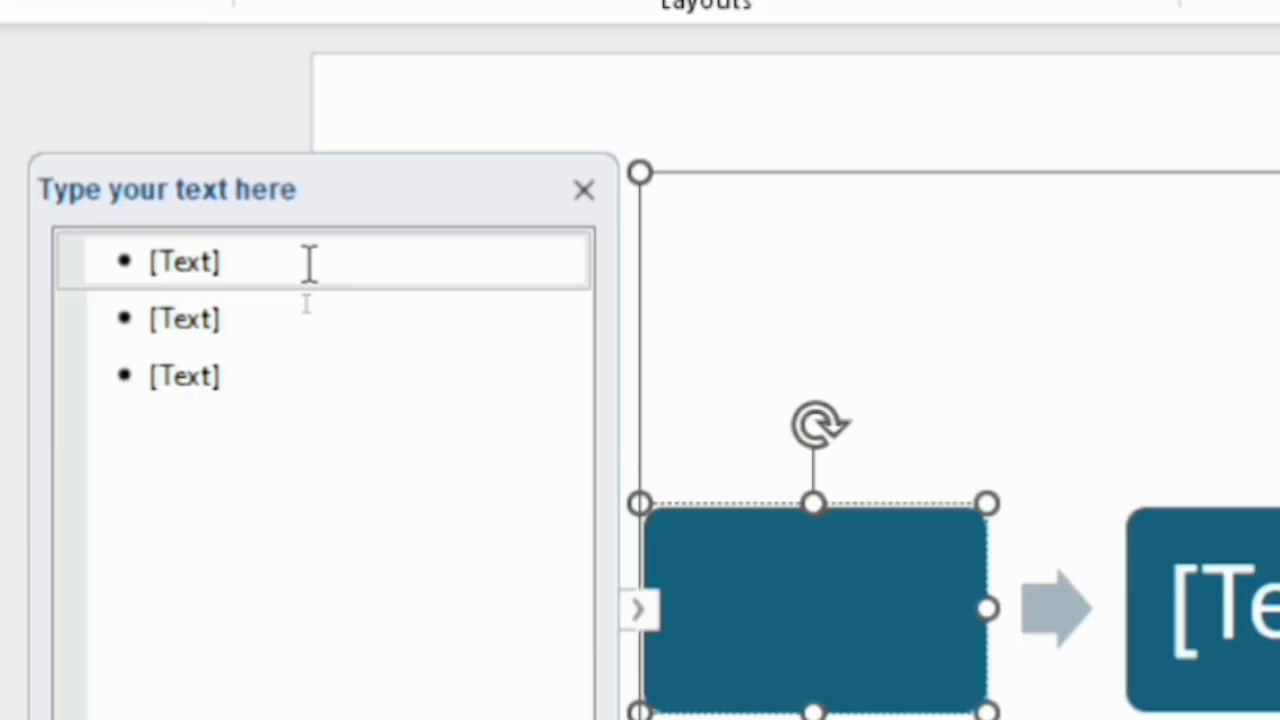
left_click(309, 264)
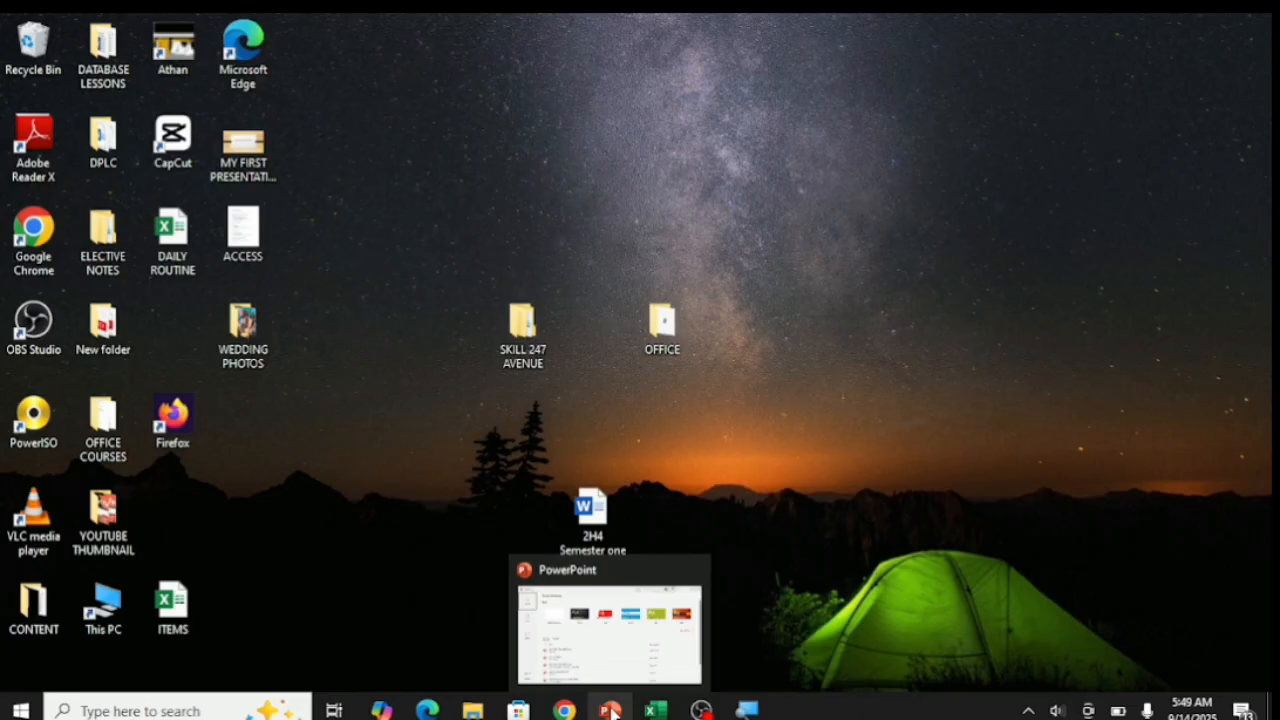
Step: Switch to PowerPoint, create a blank presentation and add three new slides after the title slide
left_click(610, 710)
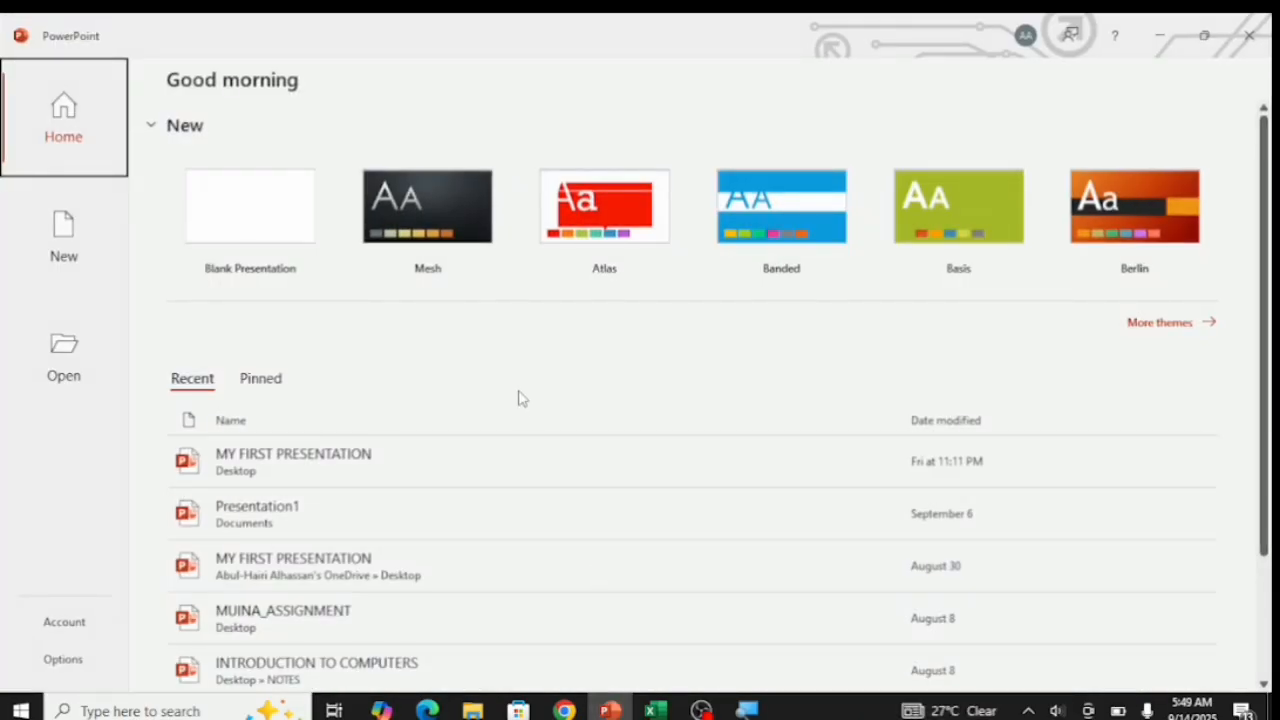
left_click(279, 228)
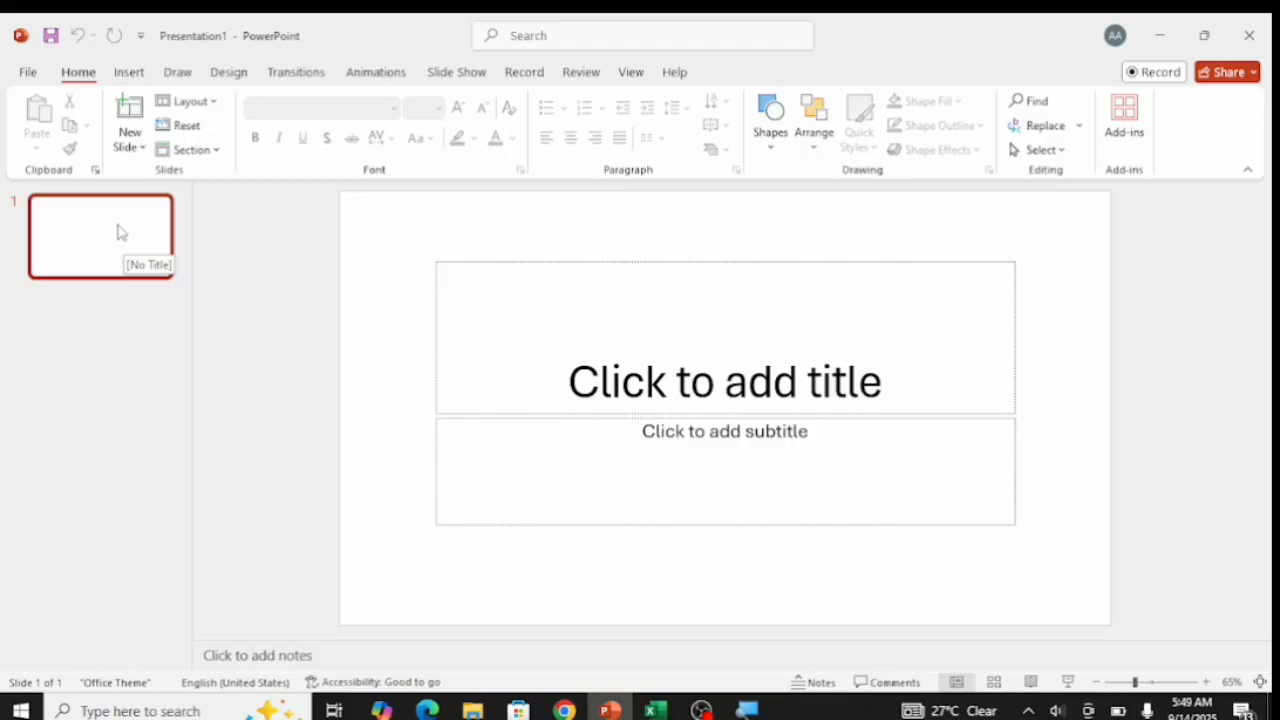
left_click(128, 115)
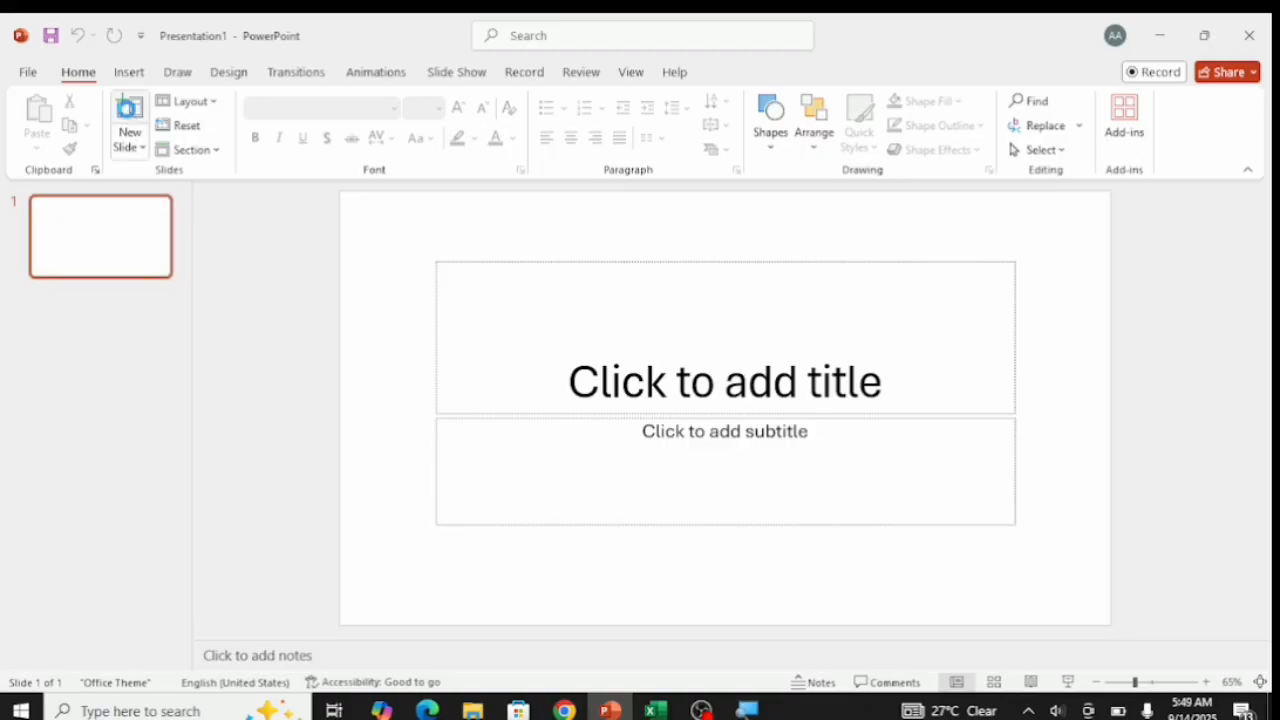
left_click(128, 115)
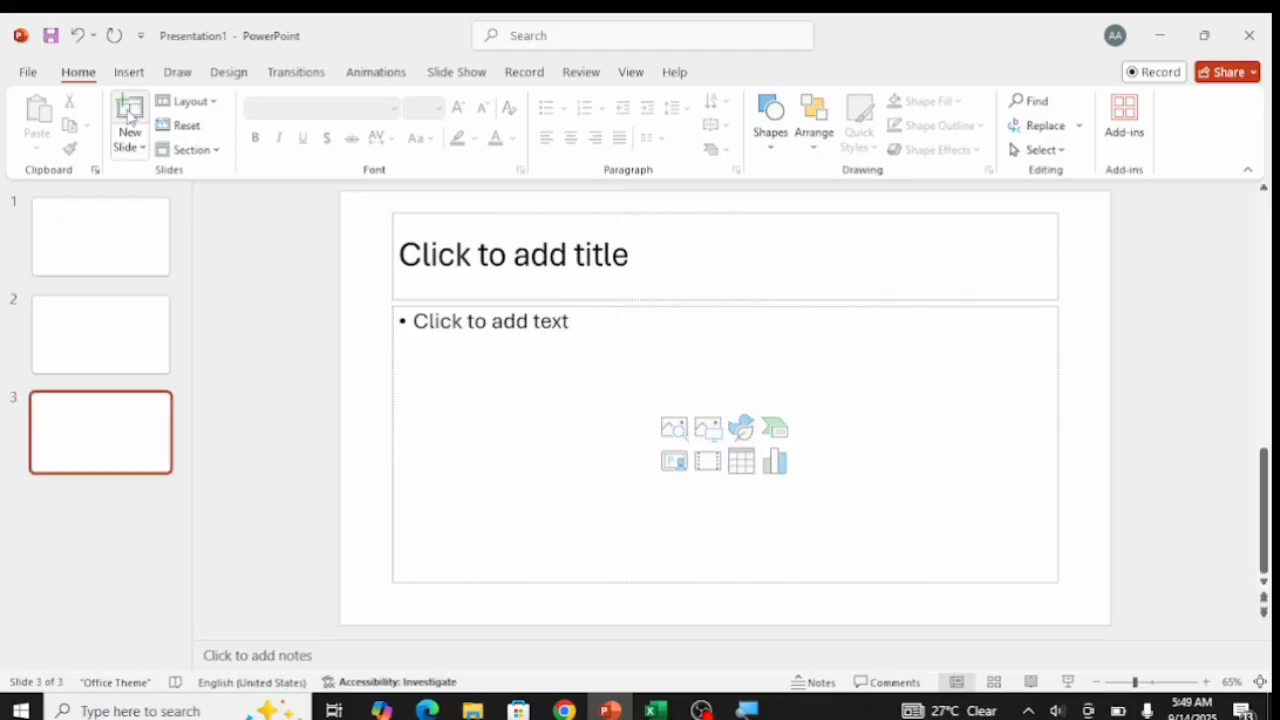
left_click(128, 115)
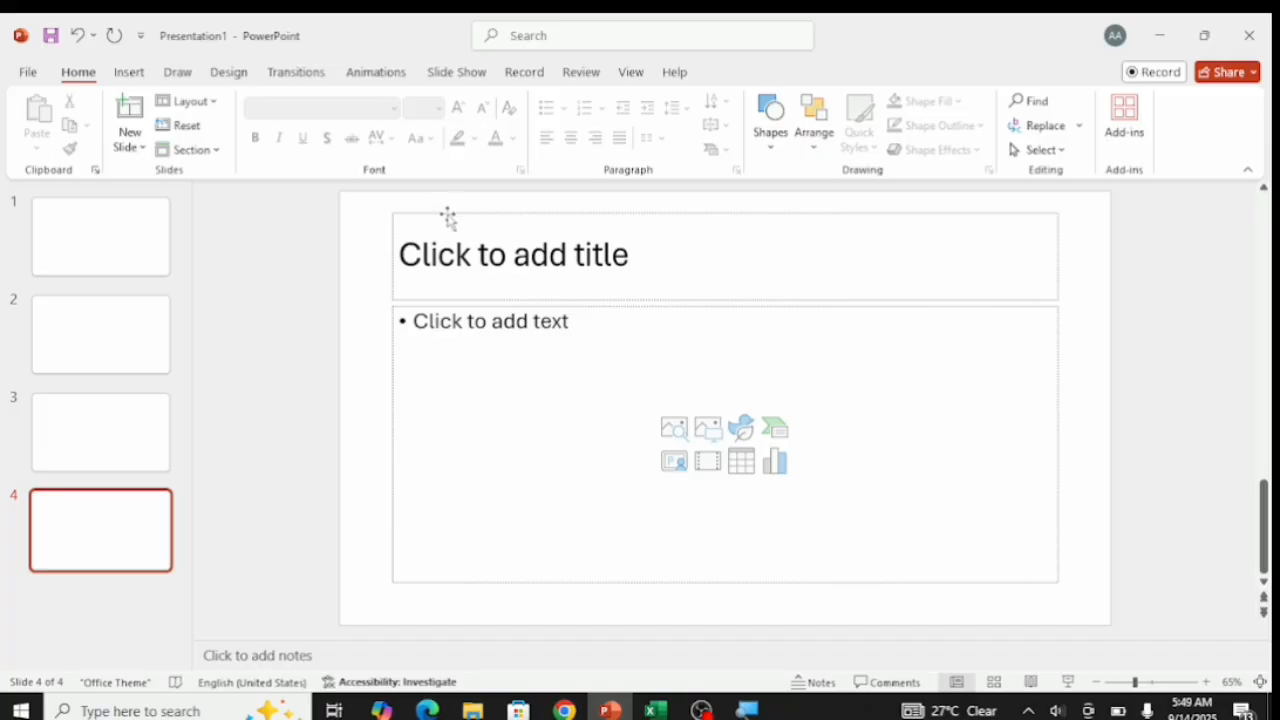
Step: Change the layout of slide 1 to Blank
left_click(157, 246)
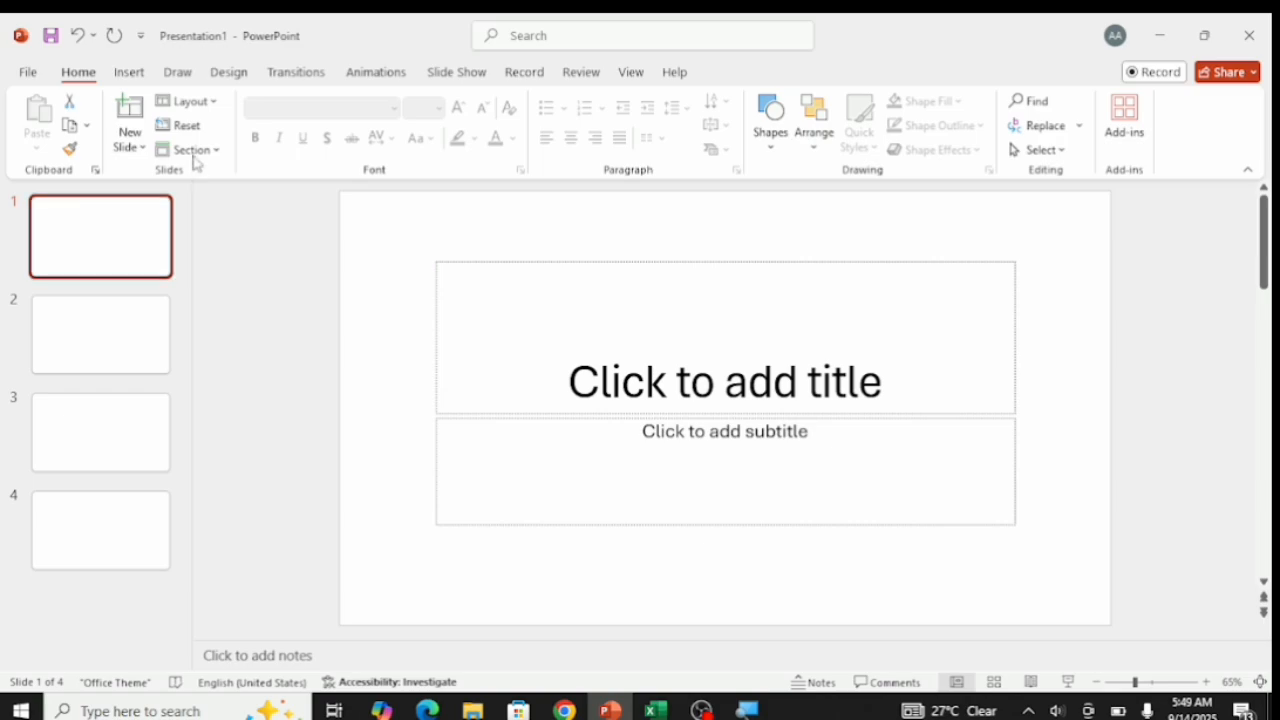
left_click(214, 102)
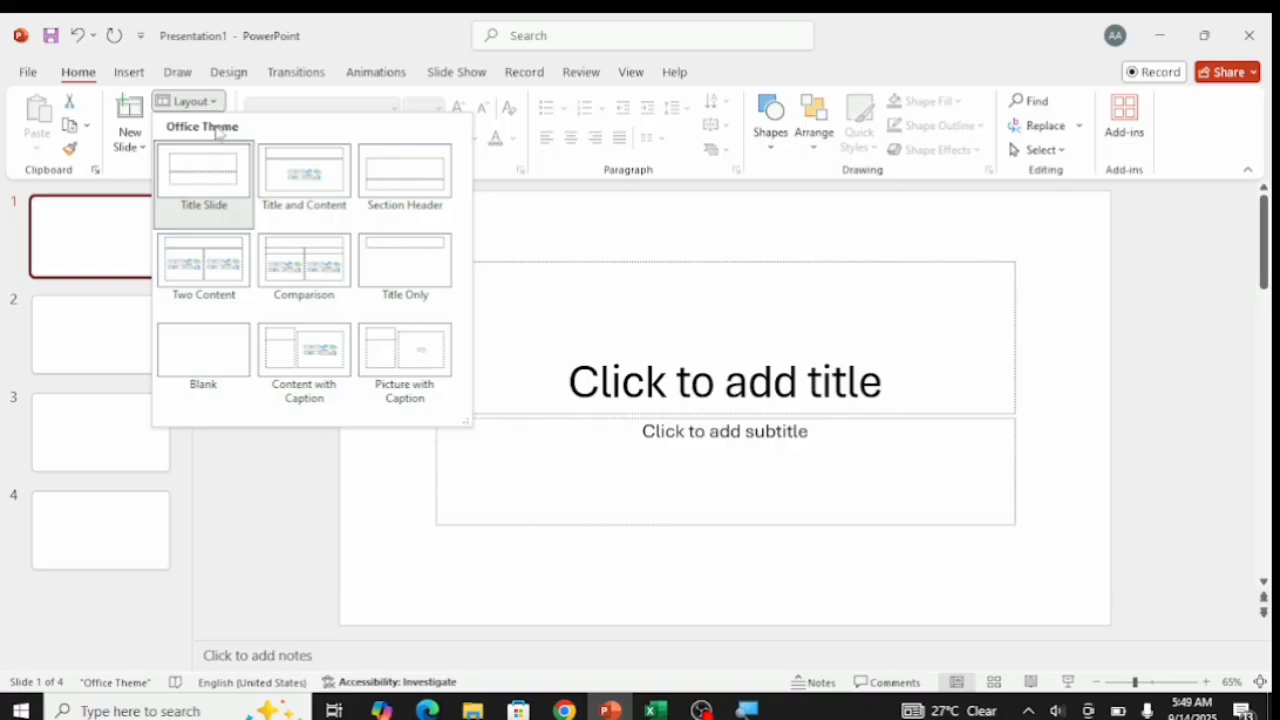
left_click(221, 337)
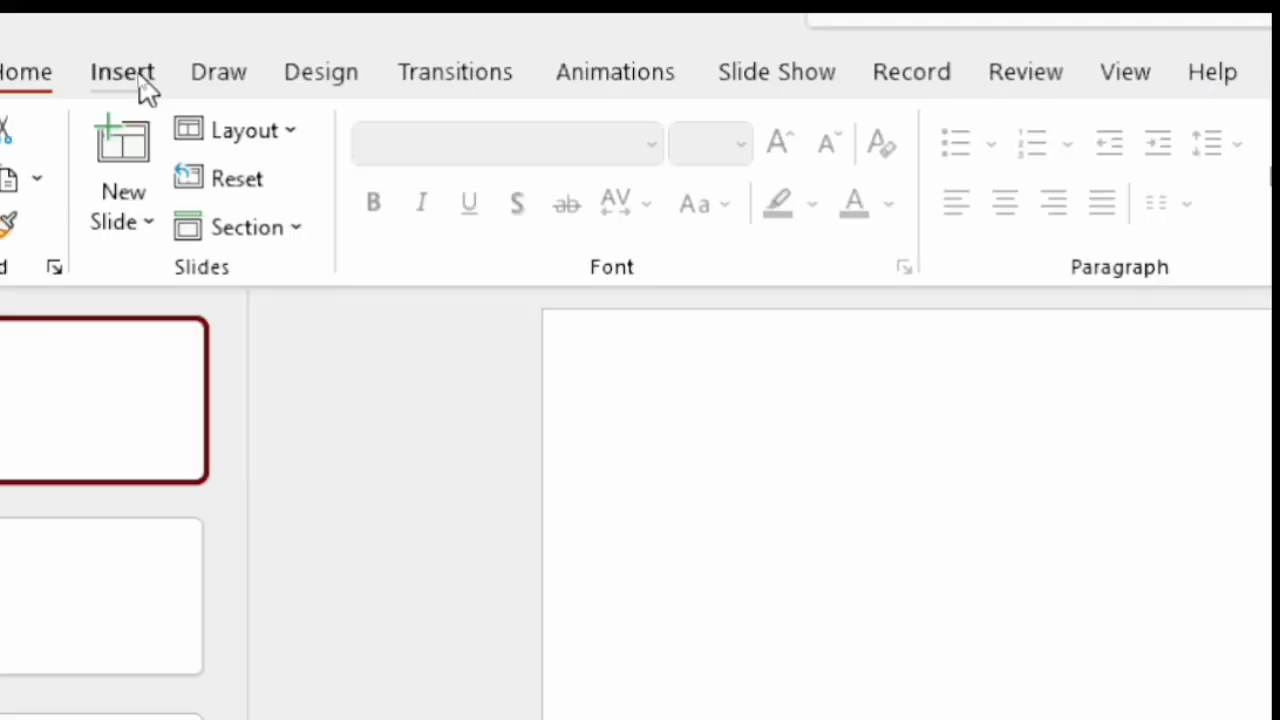
Step: Search online pictures for "fifth generation computer" and insert the desktop PC with black speakers and shattering-glass wallpaper on slide 1
left_click(122, 72)
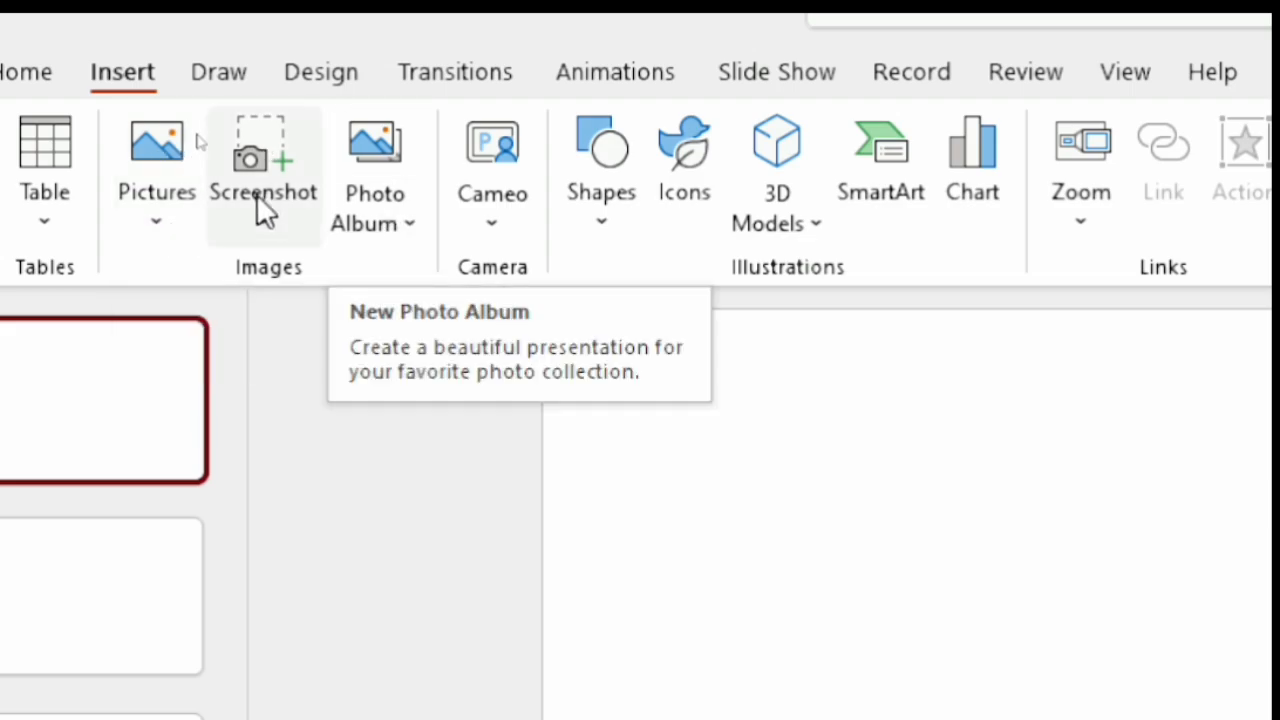
left_click(156, 224)
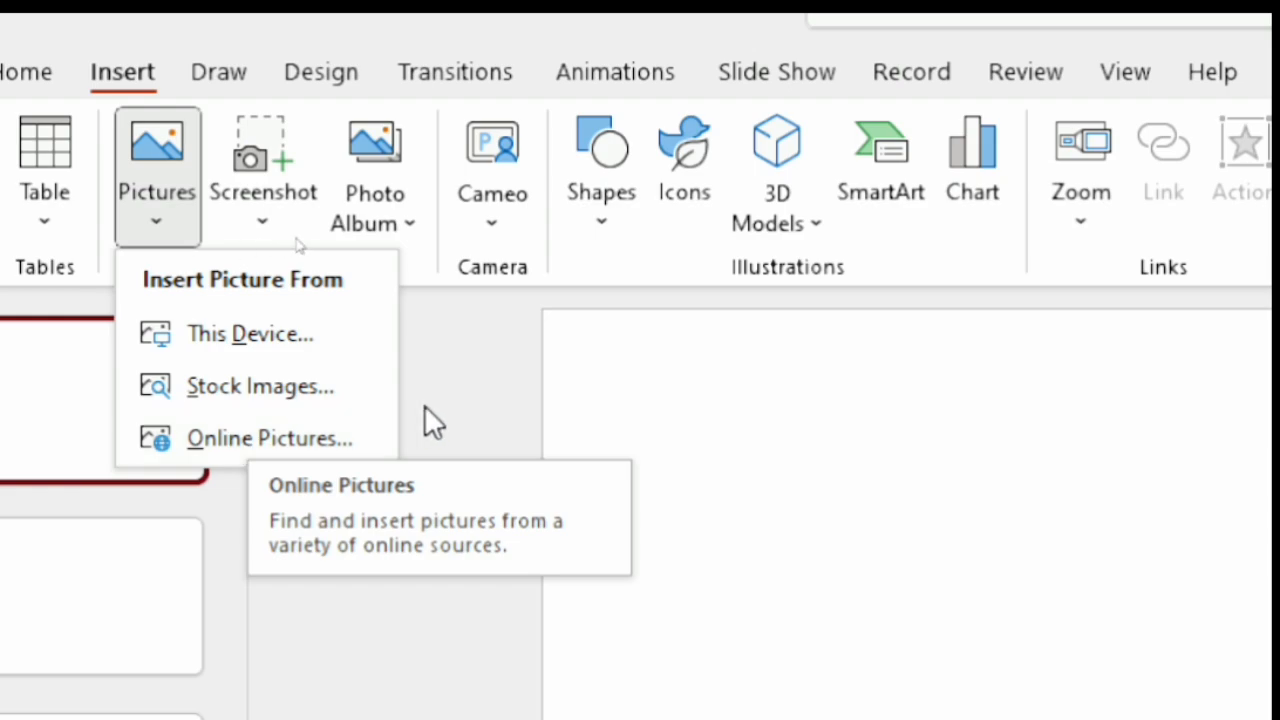
left_click(594, 388)
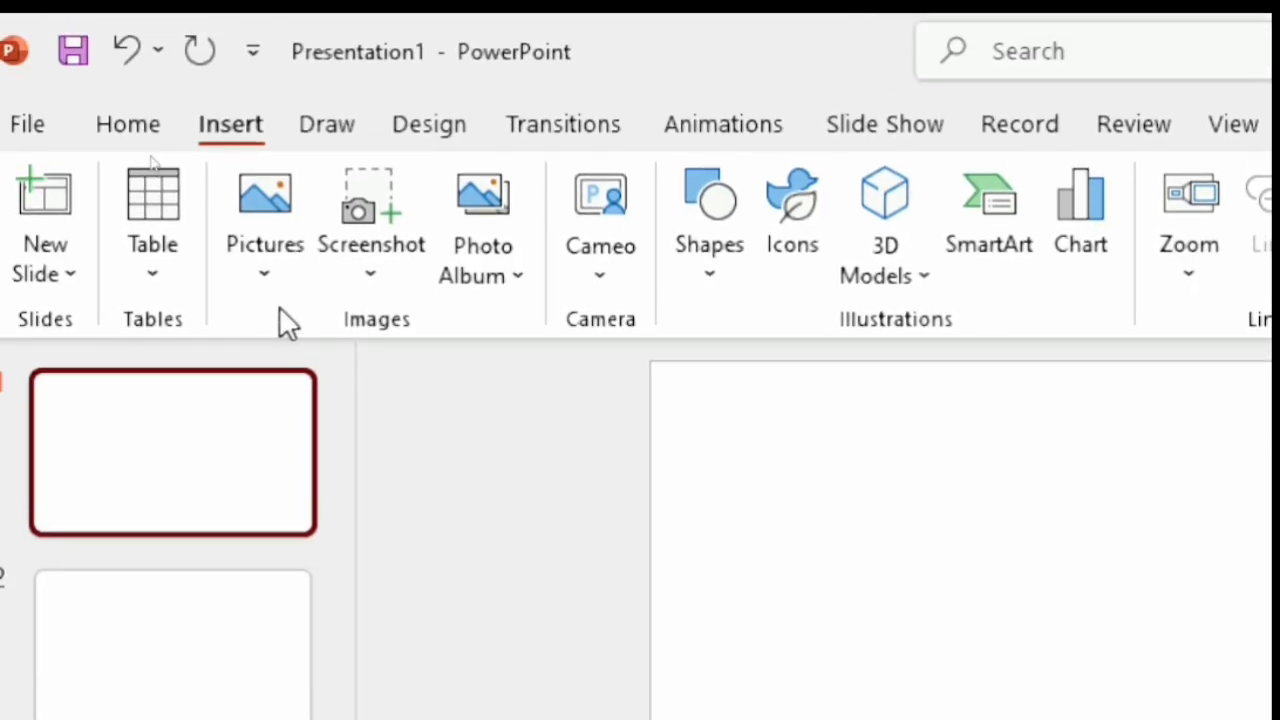
left_click(261, 250)
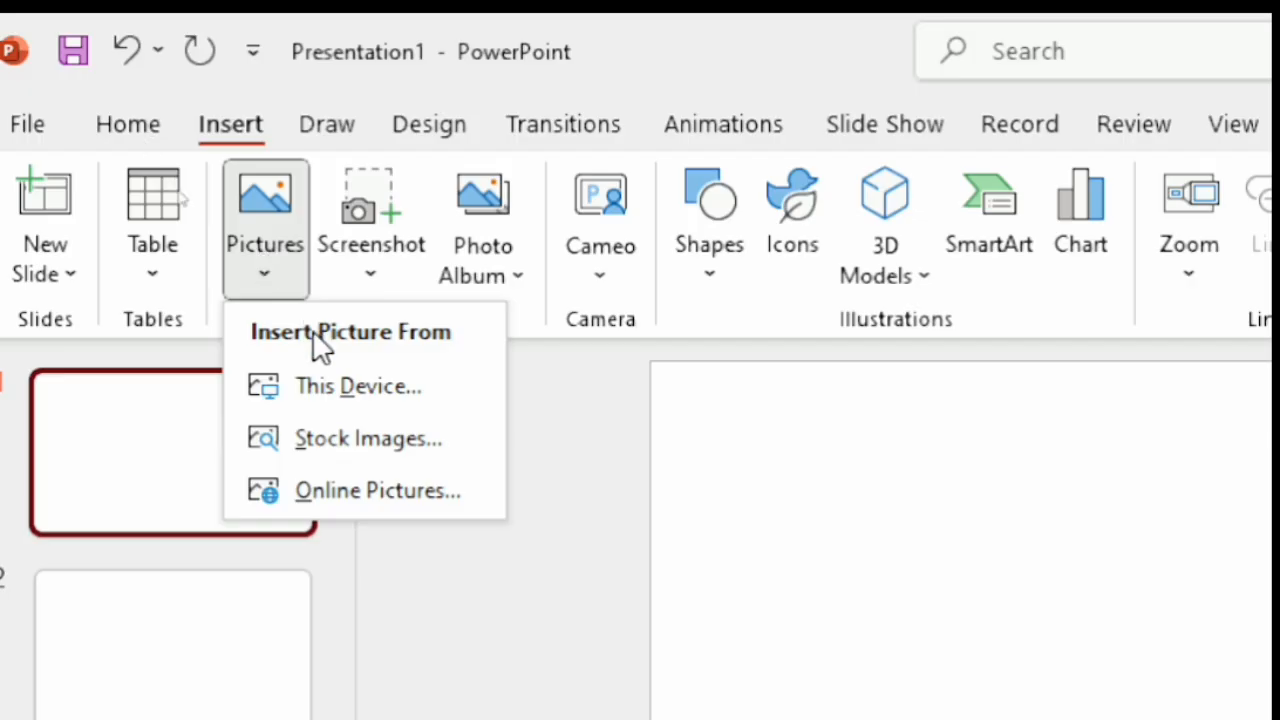
left_click(378, 490)
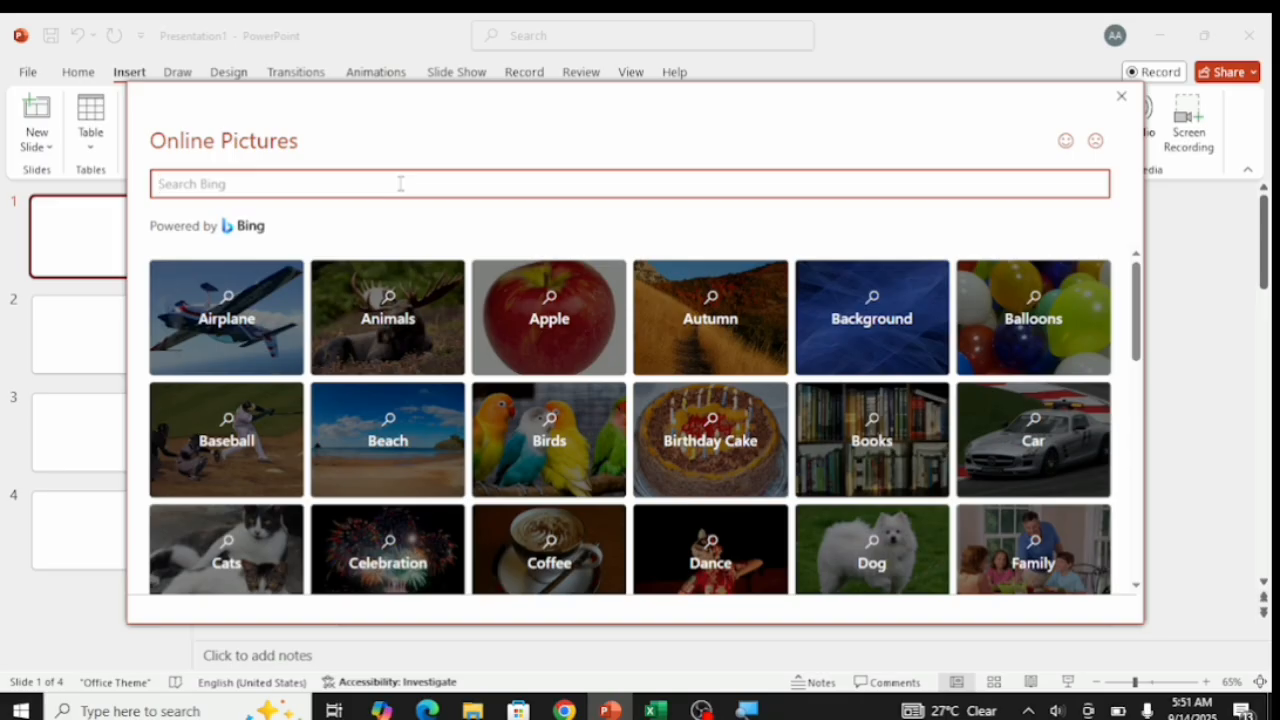
type("fifth generation computer")
key("Return")
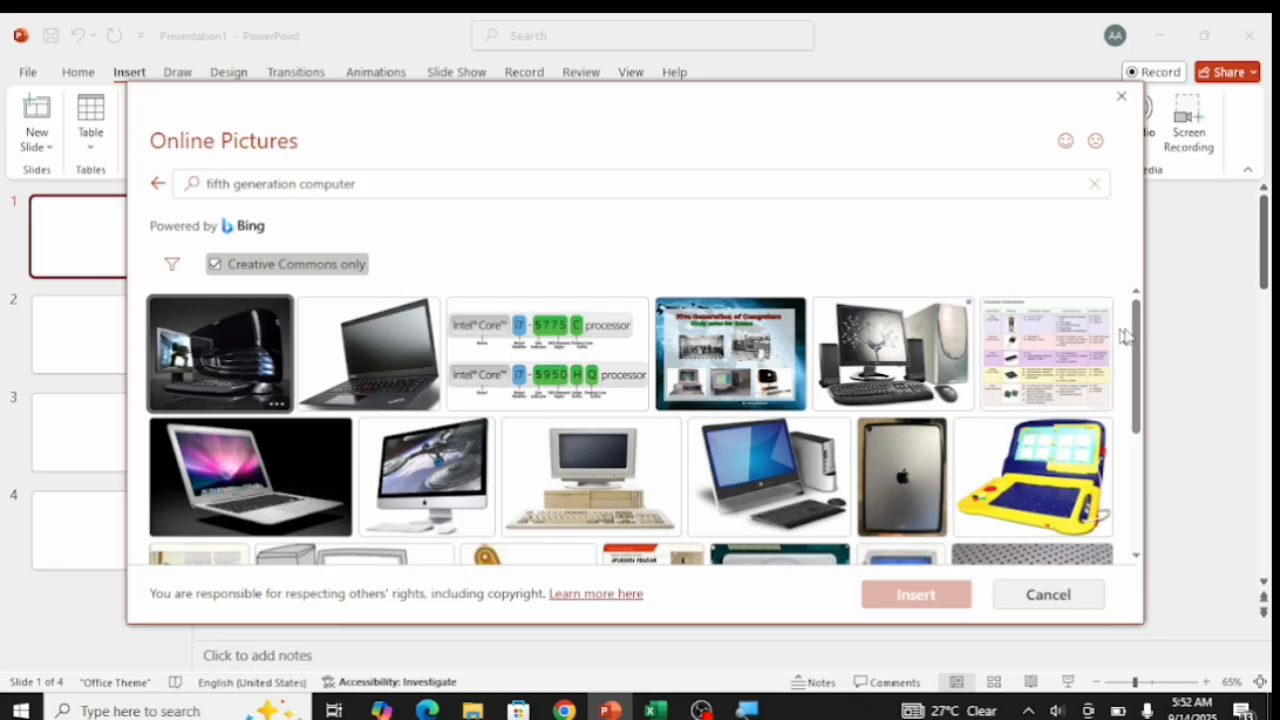
left_click_drag(1137, 338, 1133, 311)
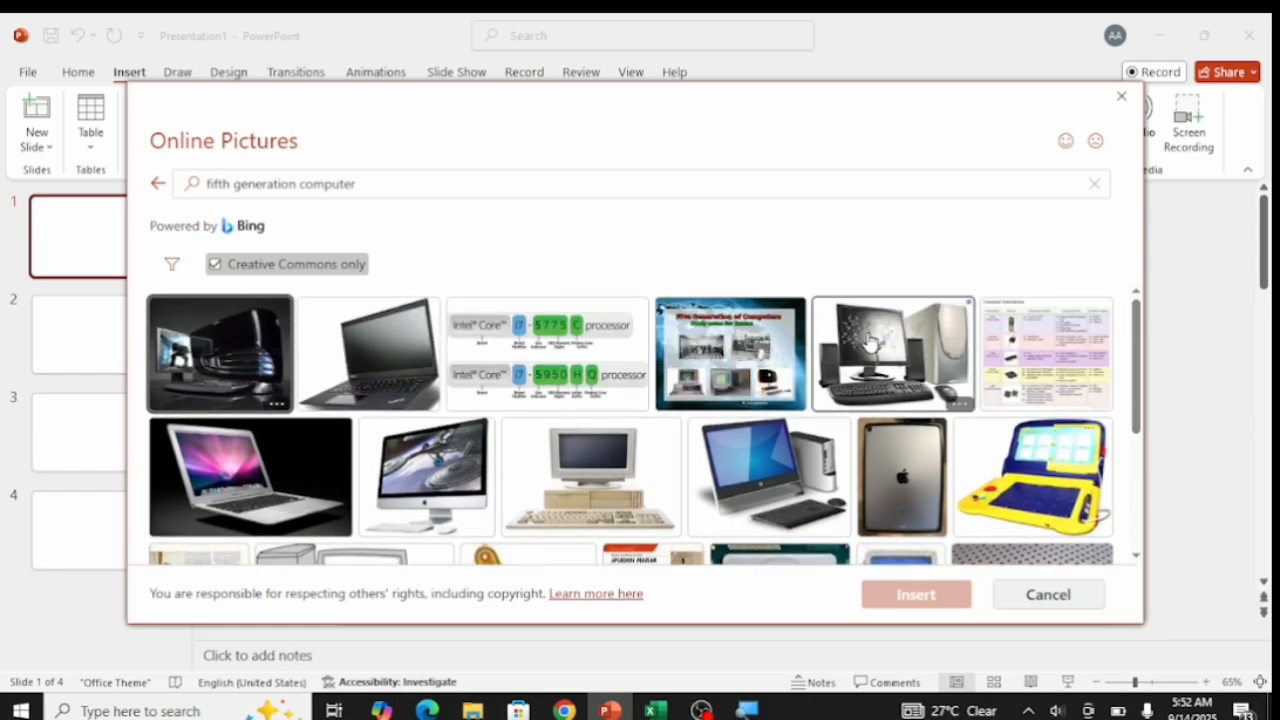
double_click(870, 343)
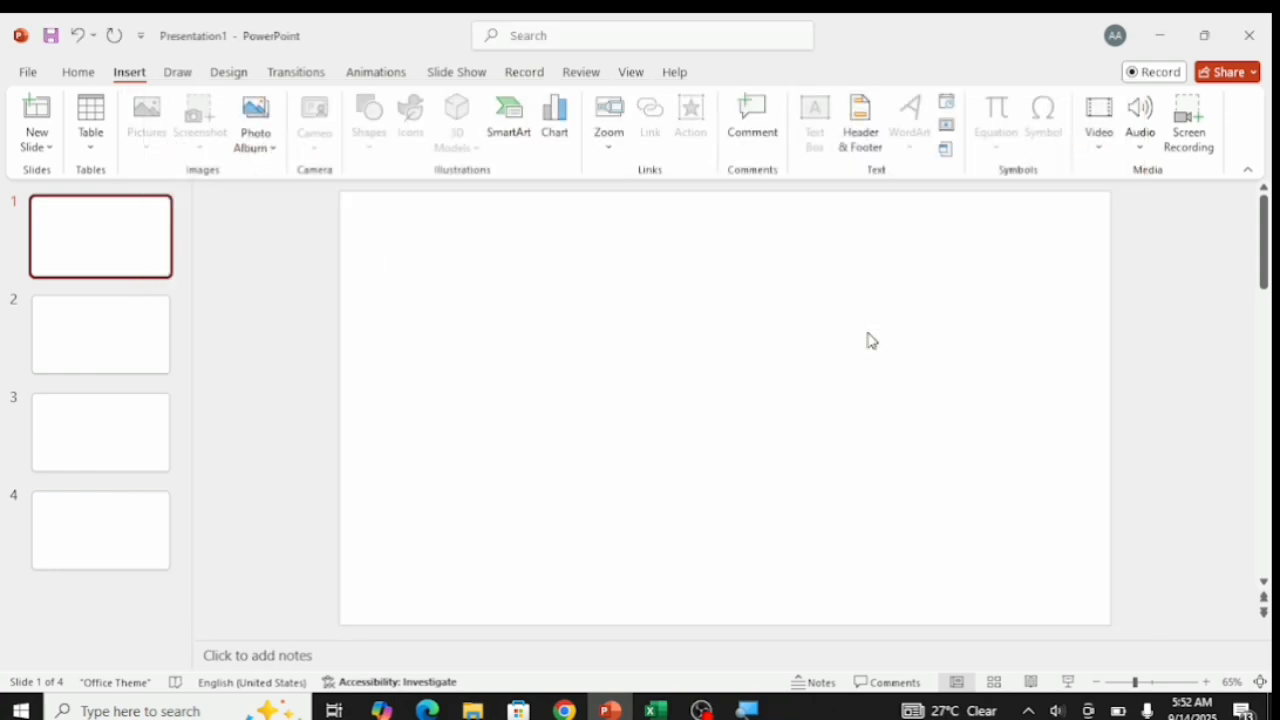
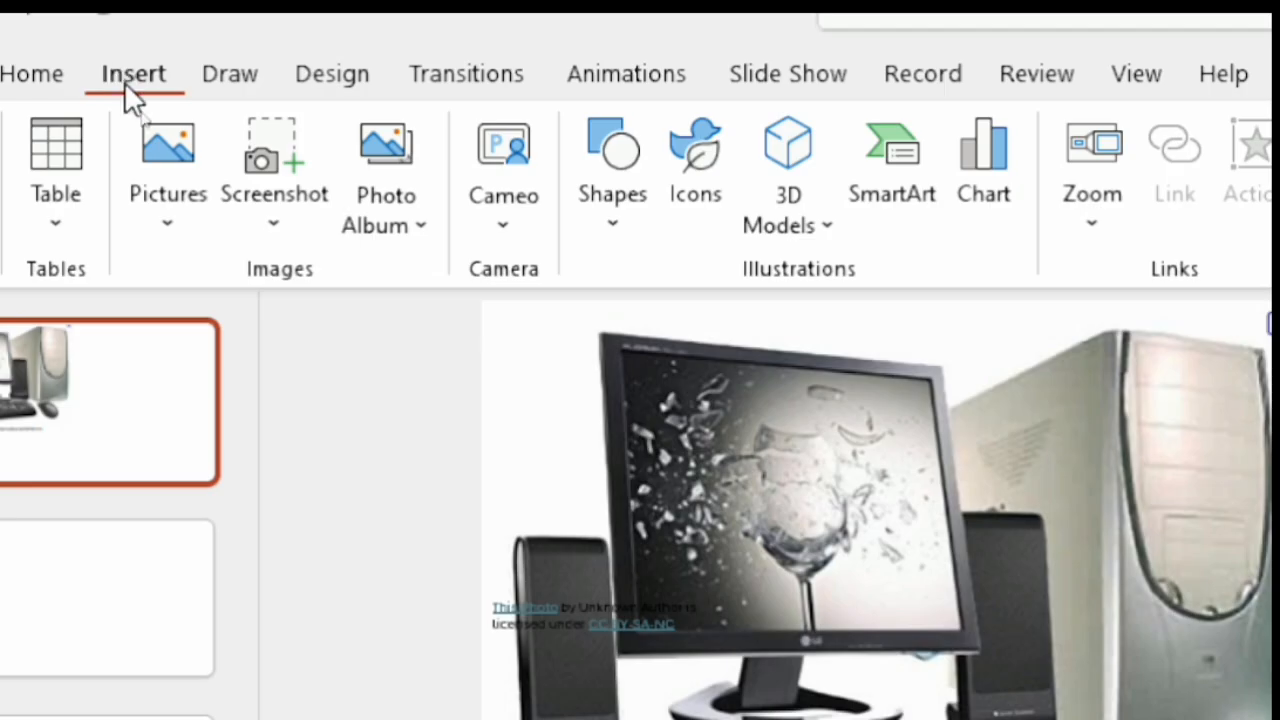
Step: Insert the picture IMG-20250517-WA0020 from the WEDDING PHOTOS folder on the Desktop into slide 1
left_click(165, 197)
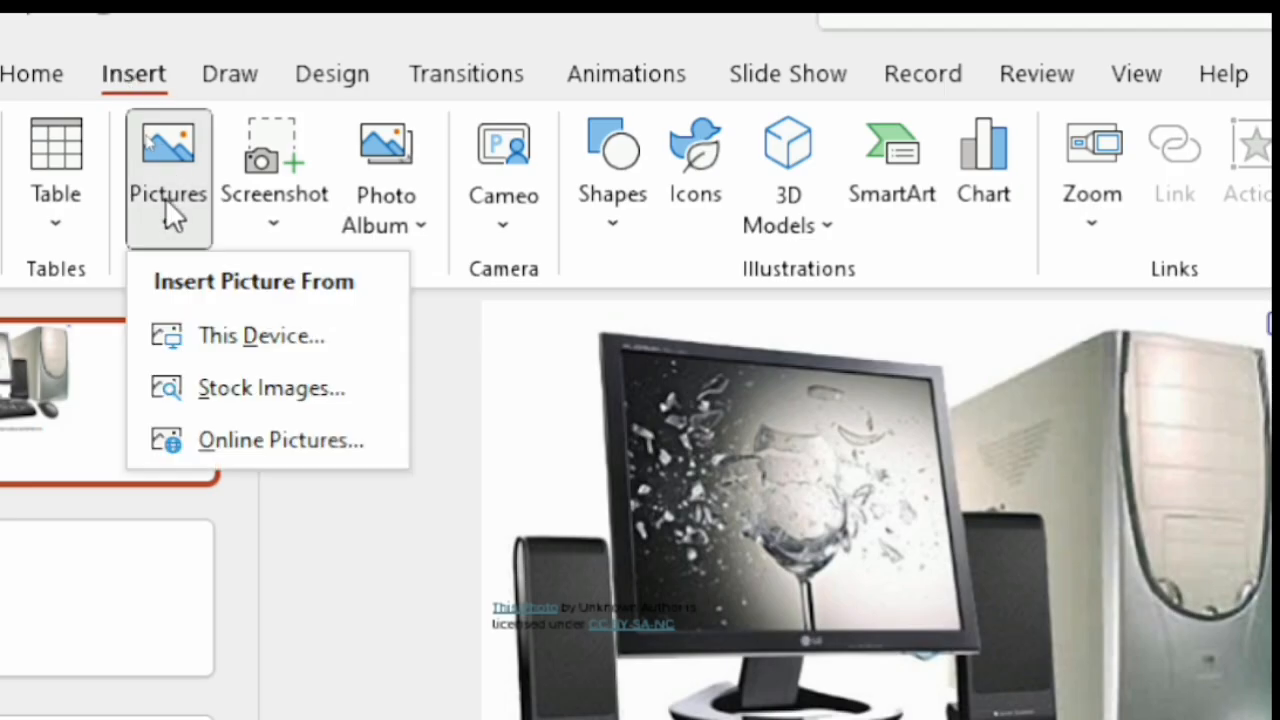
left_click(281, 338)
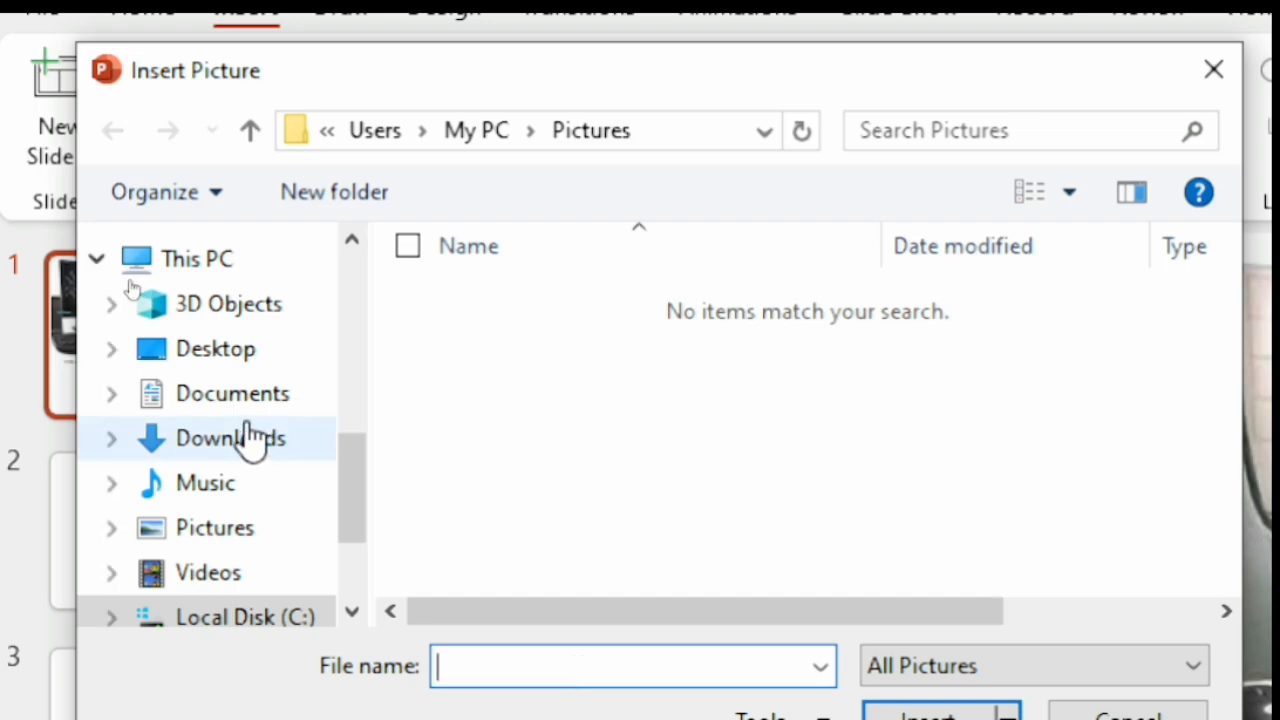
left_click(254, 364)
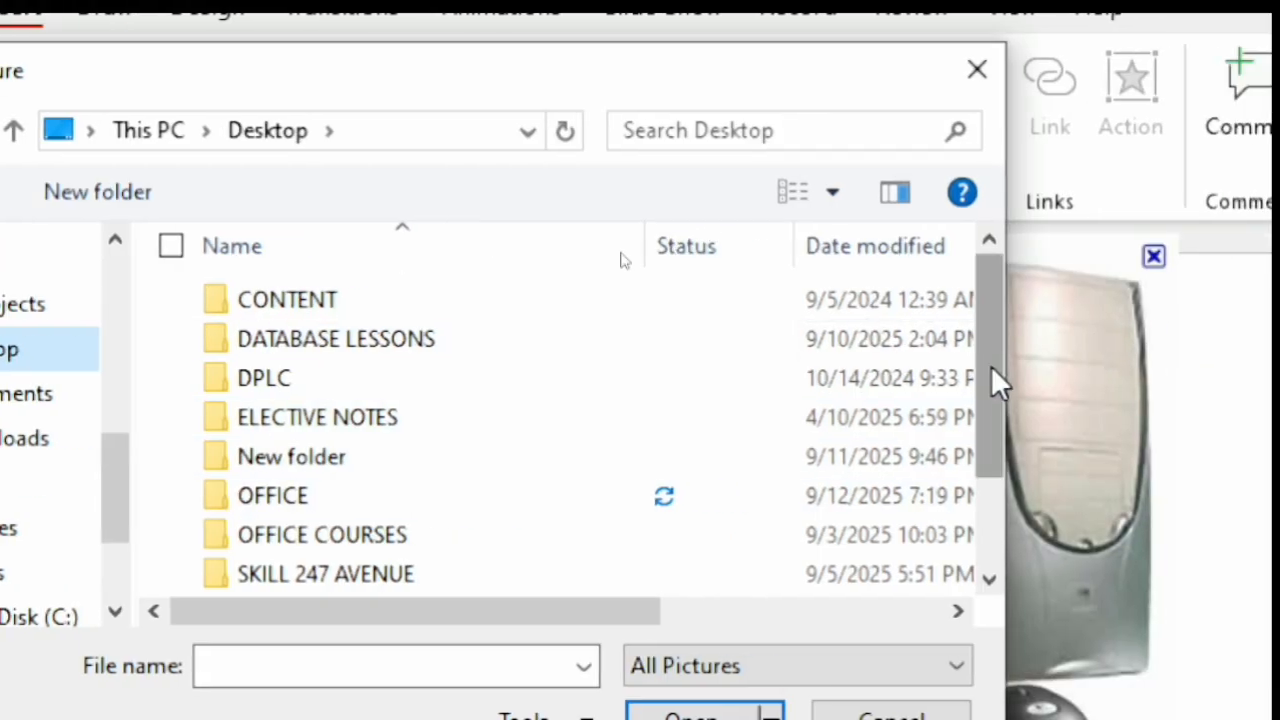
left_click_drag(991, 366, 998, 485)
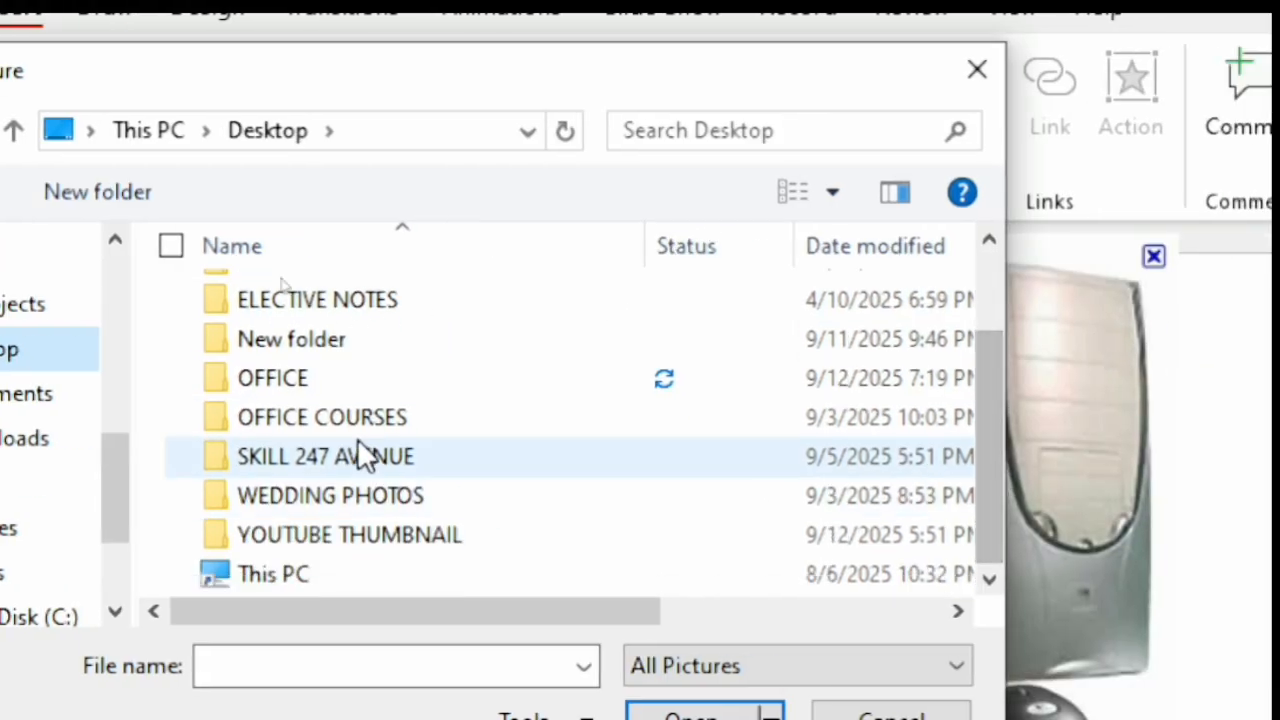
double_click(341, 492)
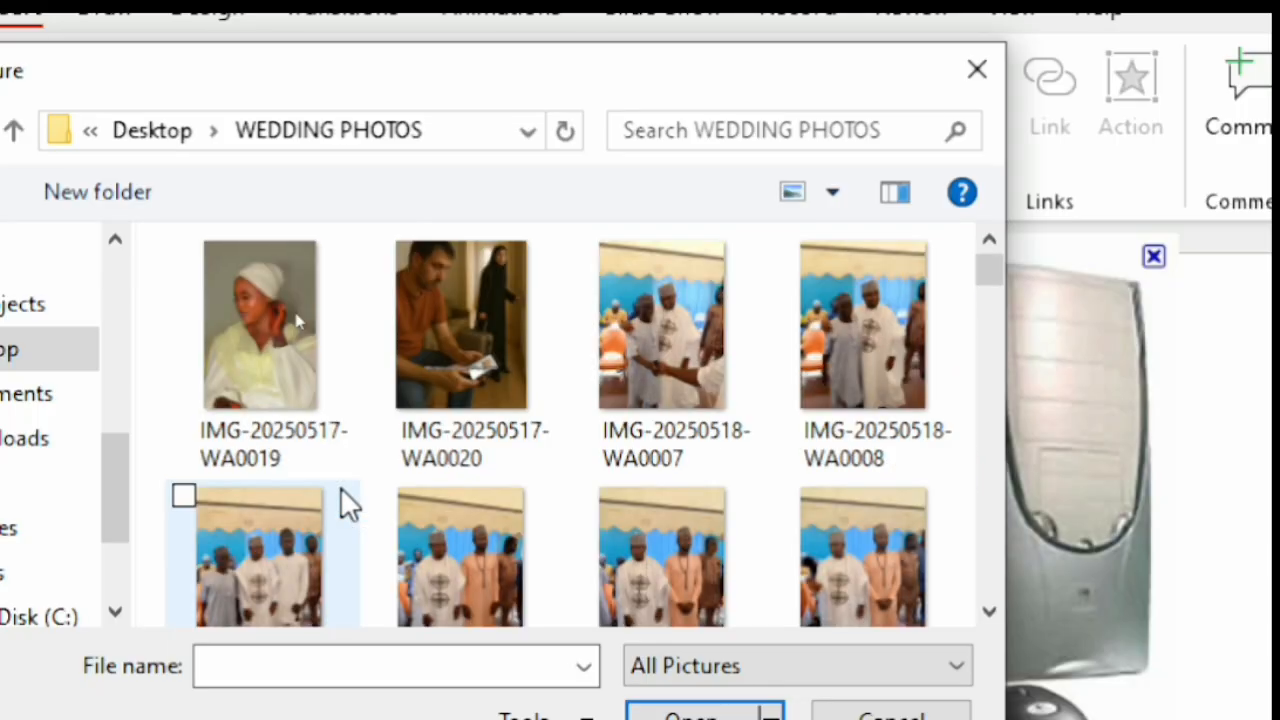
double_click(465, 355)
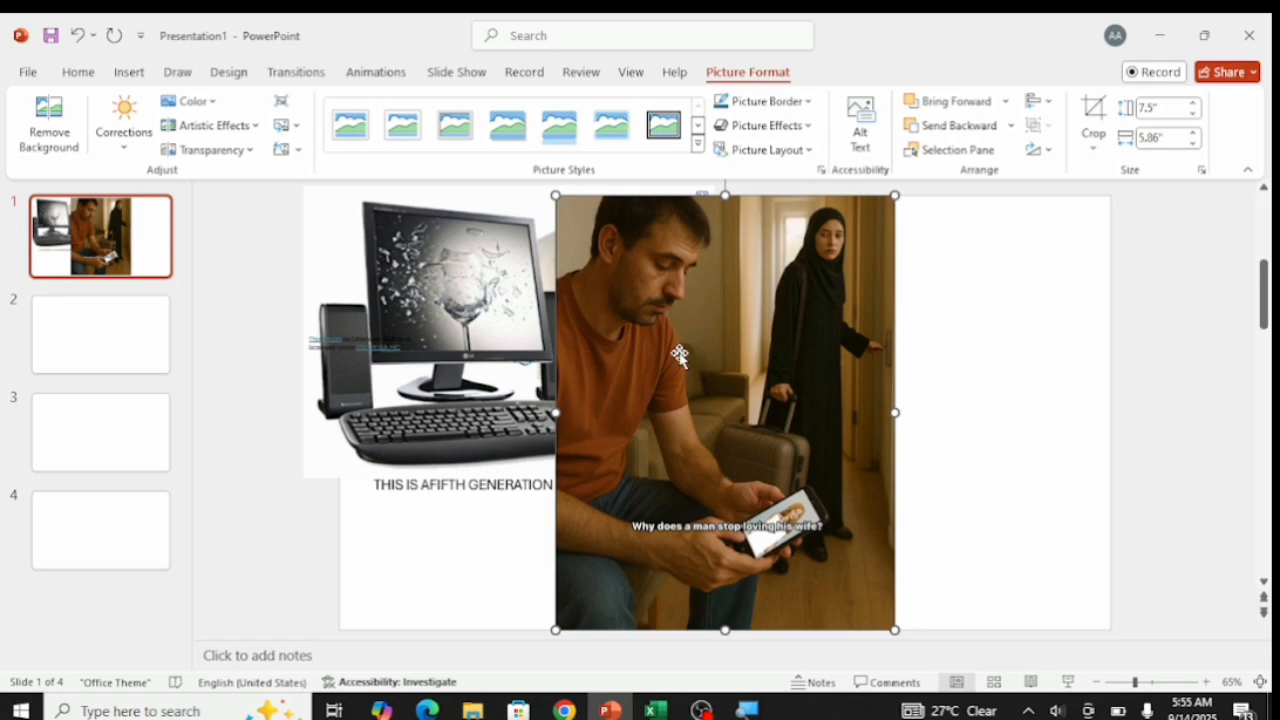
Step: Move the inserted photo to the right of the computer picture and shrink it proportionally
left_click_drag(679, 354, 863, 354)
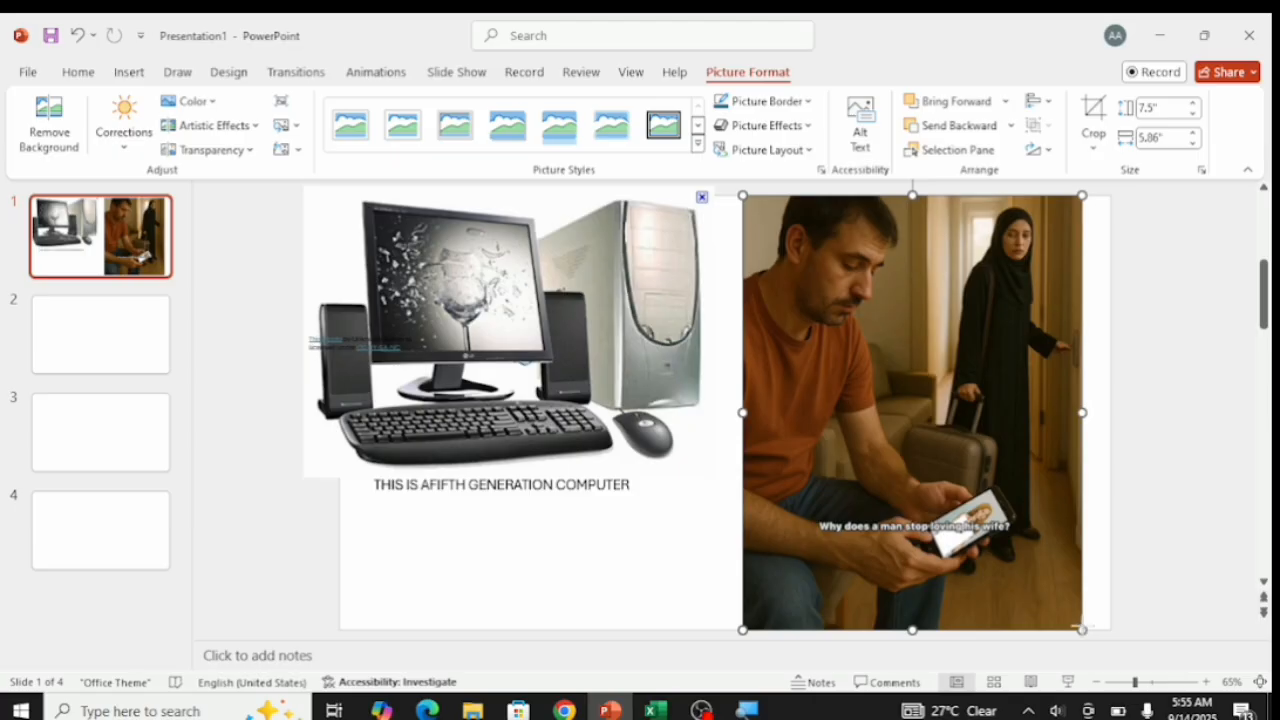
left_click_drag(1081, 629, 987, 447)
left_click(1094, 374)
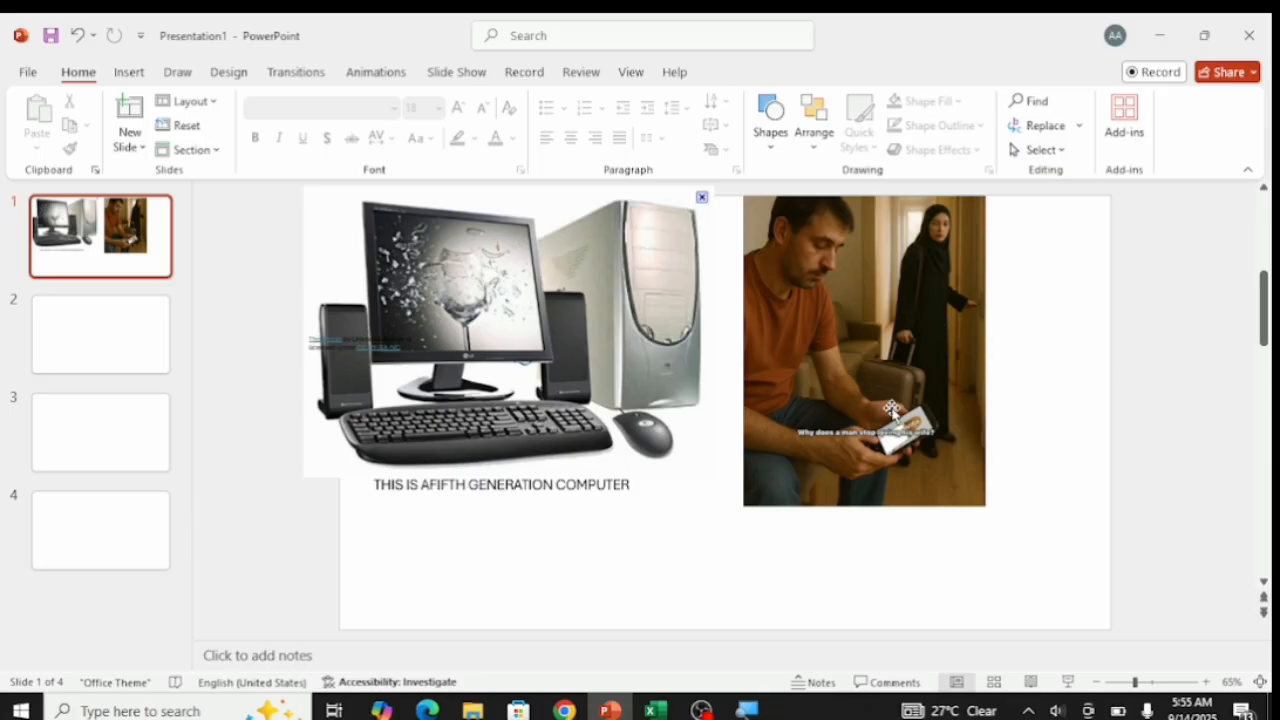
Step: Recolor the computer picture on slide 1 with the light turquoise-blue variation
left_click(510, 353)
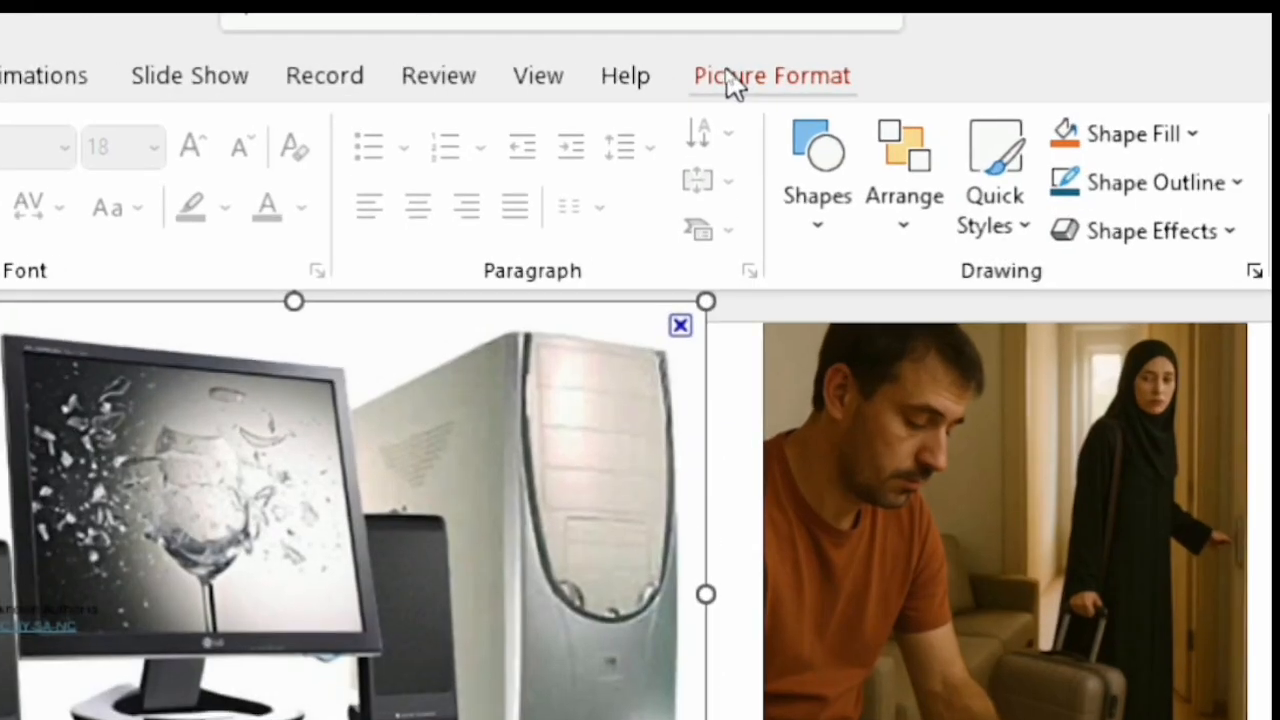
left_click(730, 80)
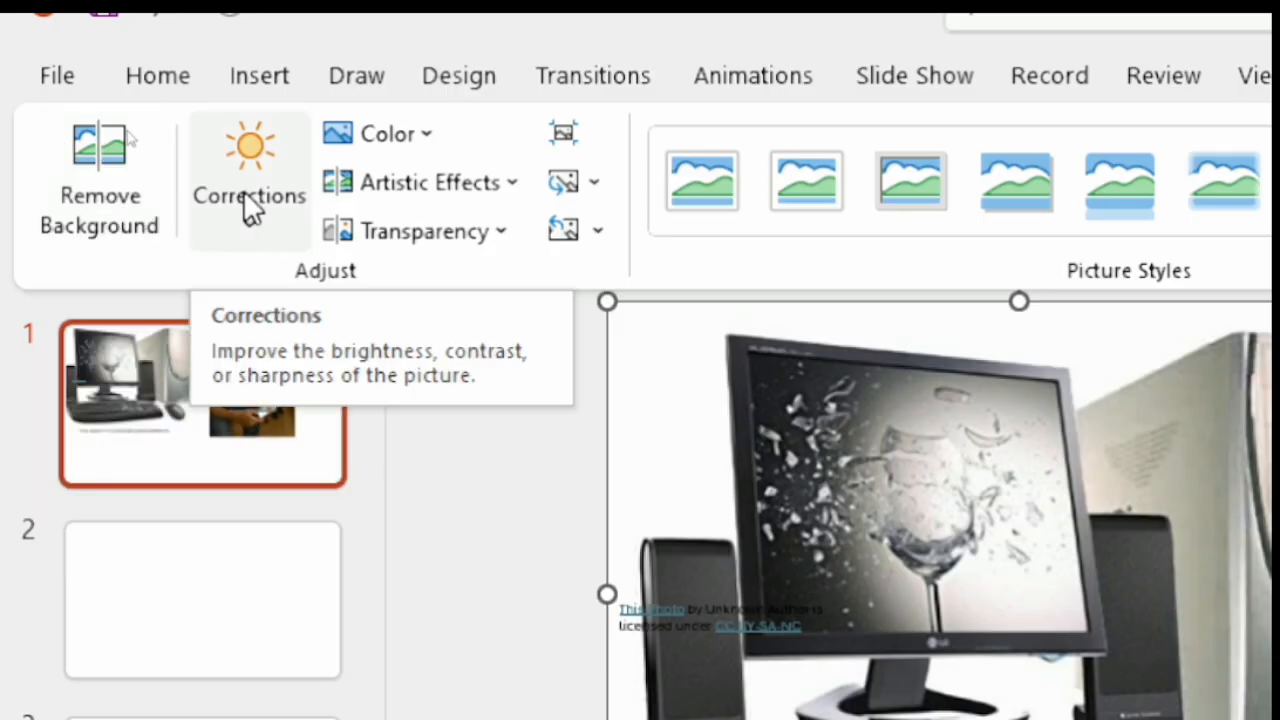
left_click(430, 136)
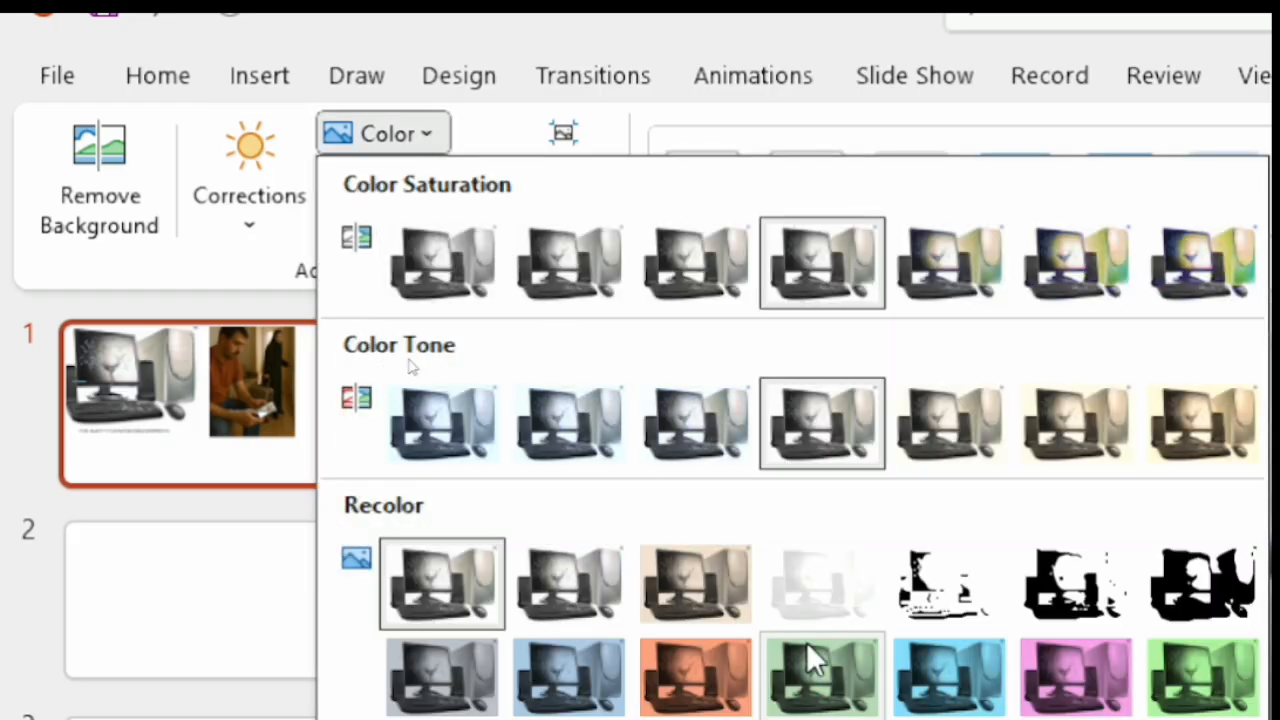
left_click(925, 668)
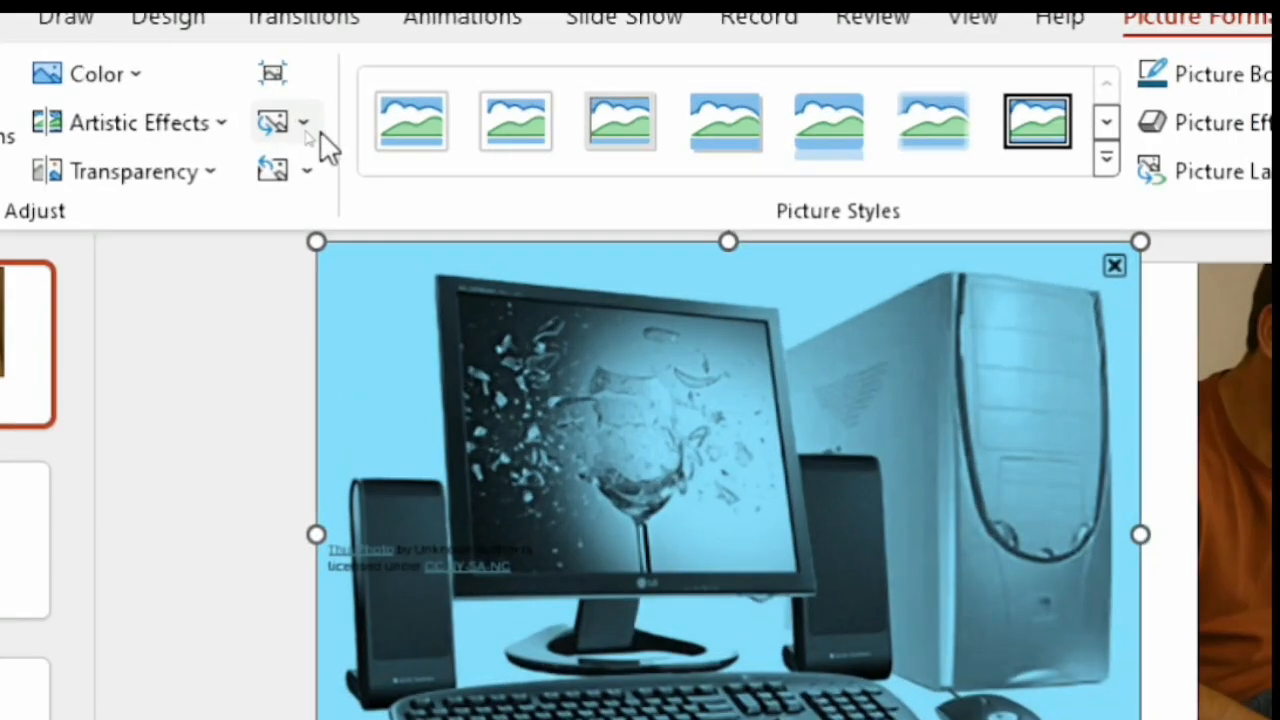
left_click(303, 122)
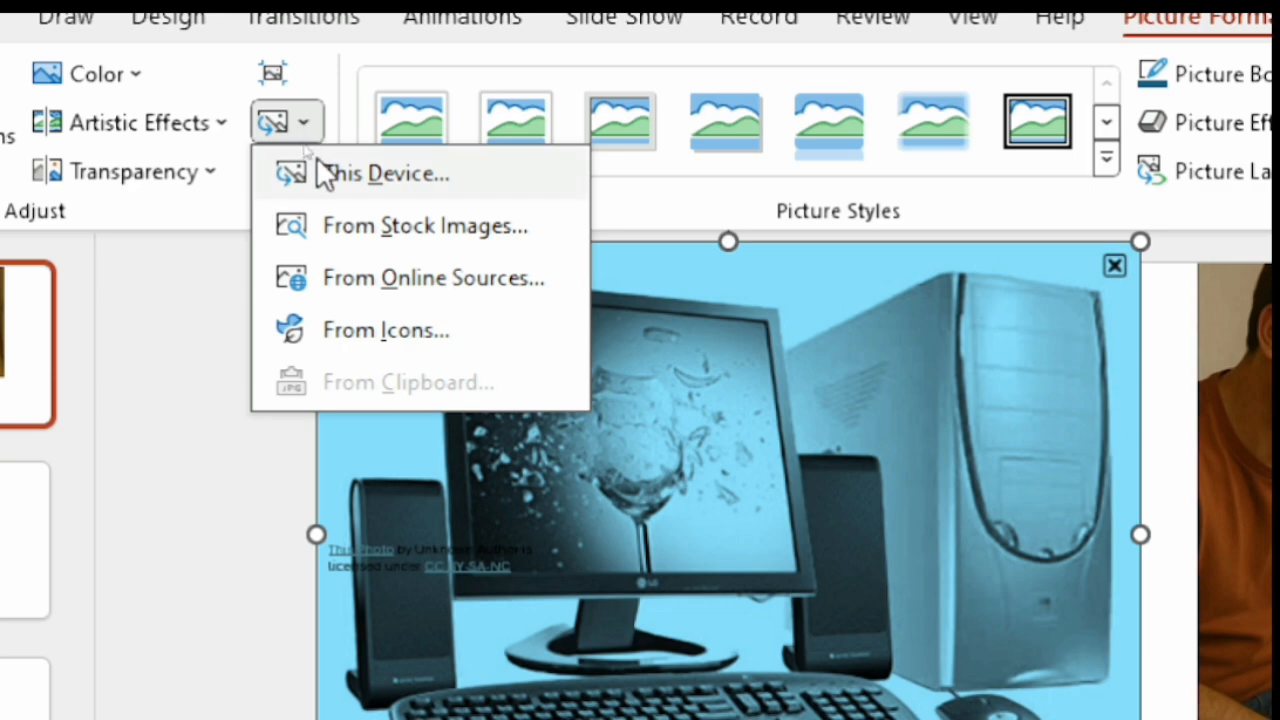
left_click(307, 118)
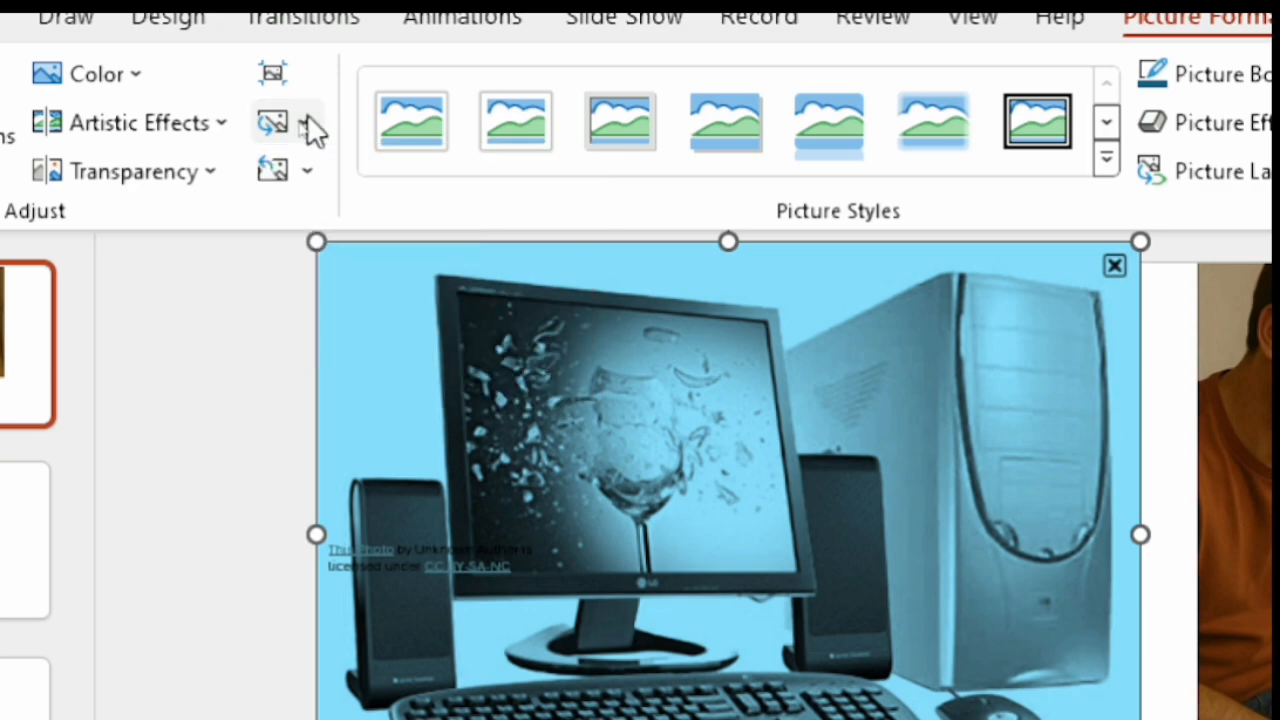
left_click(307, 118)
left_click(307, 118)
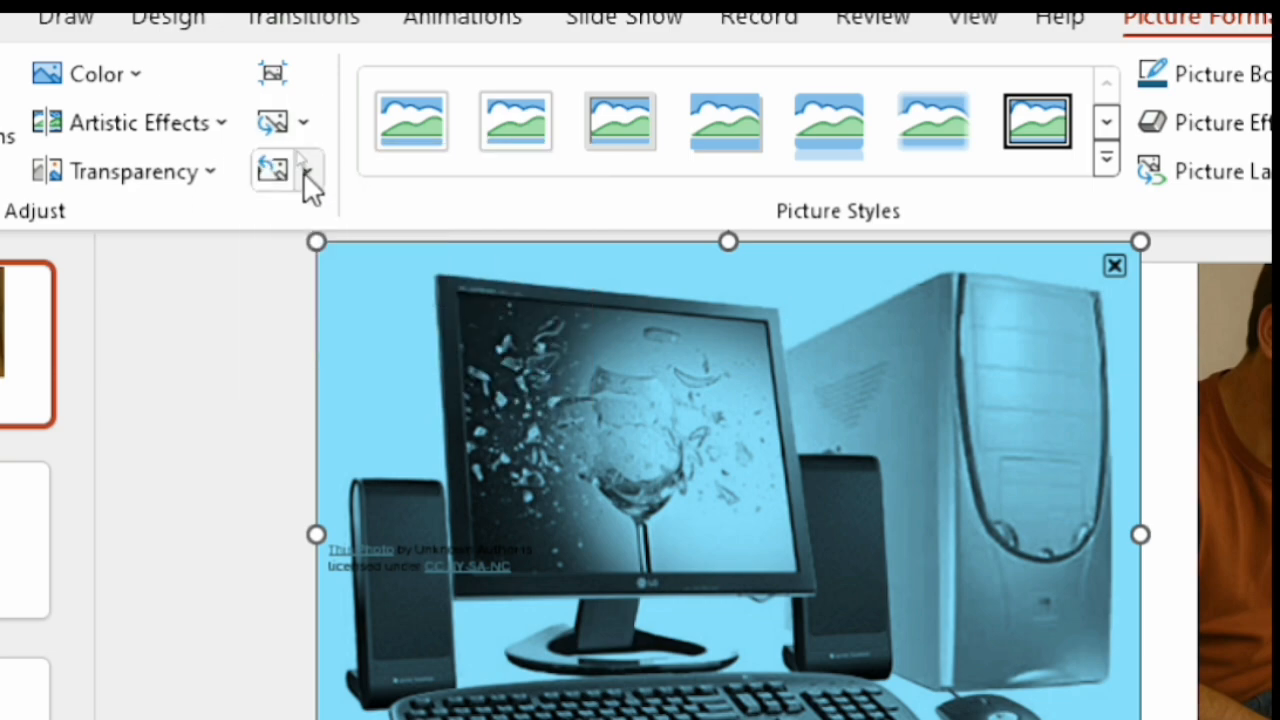
left_click(306, 172)
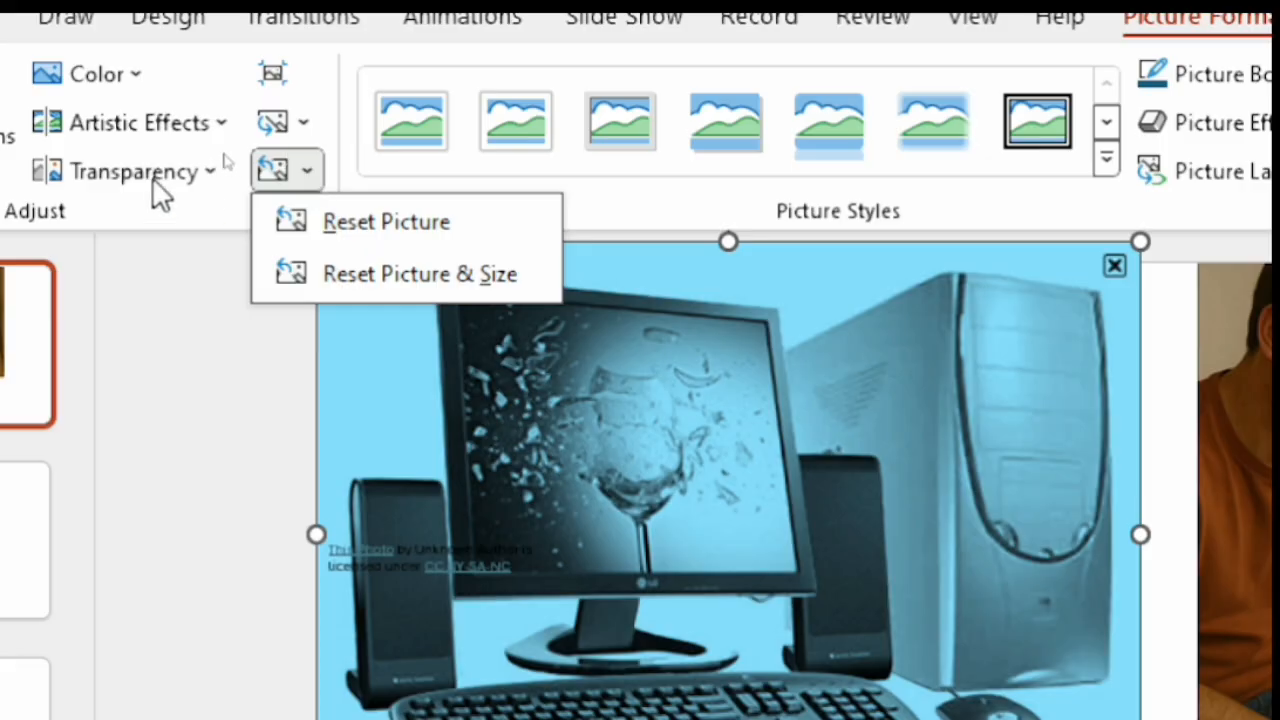
left_click(191, 393)
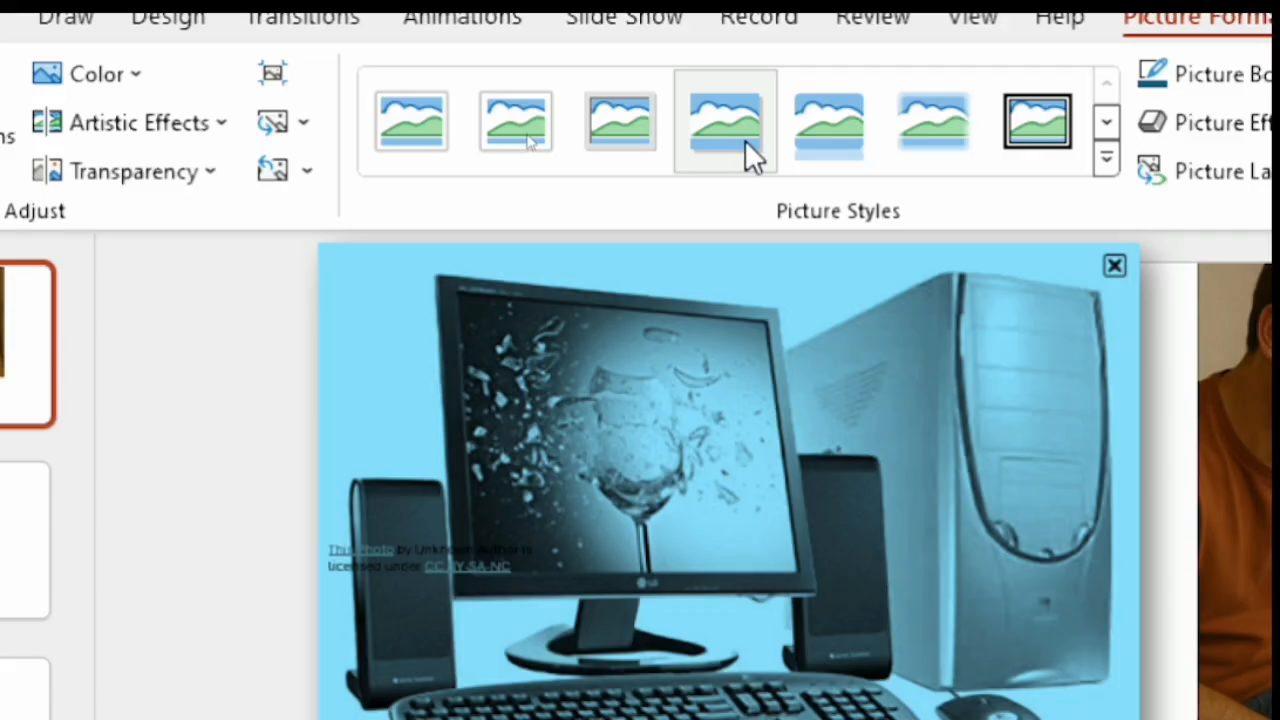
Step: Add a solid black border around the recolored computer picture on slide 1
left_click(1015, 121)
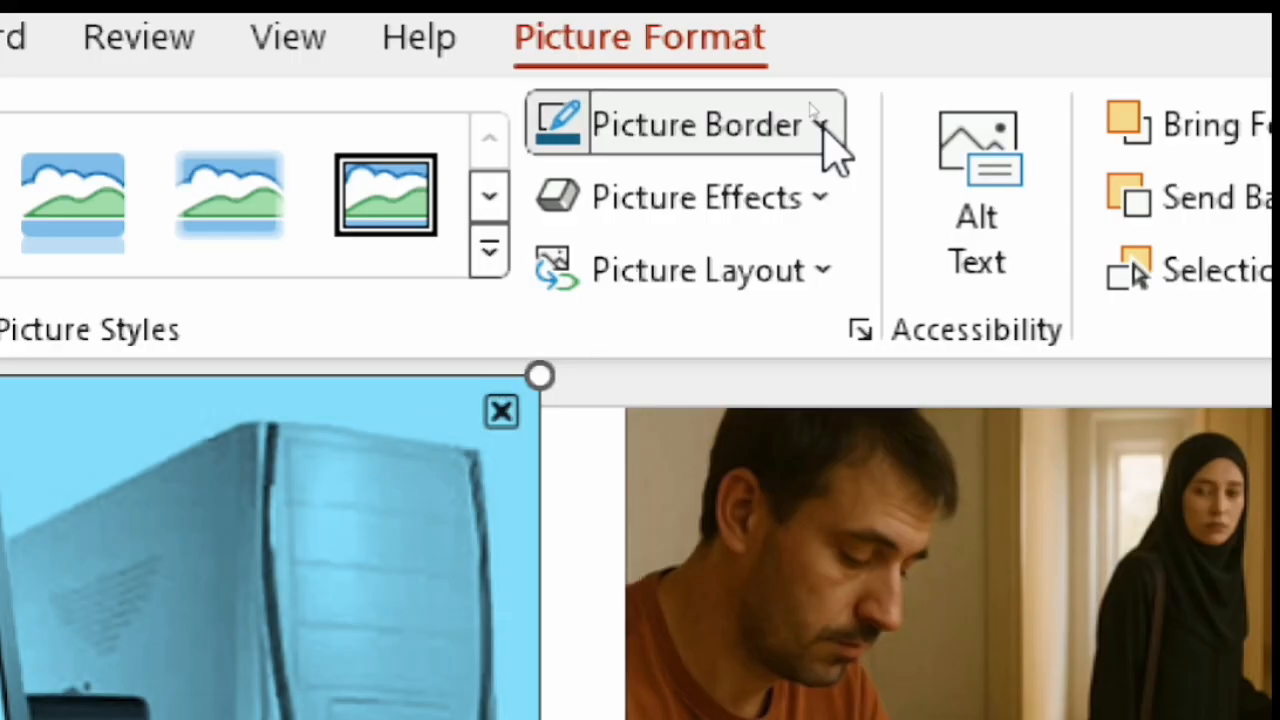
left_click(822, 126)
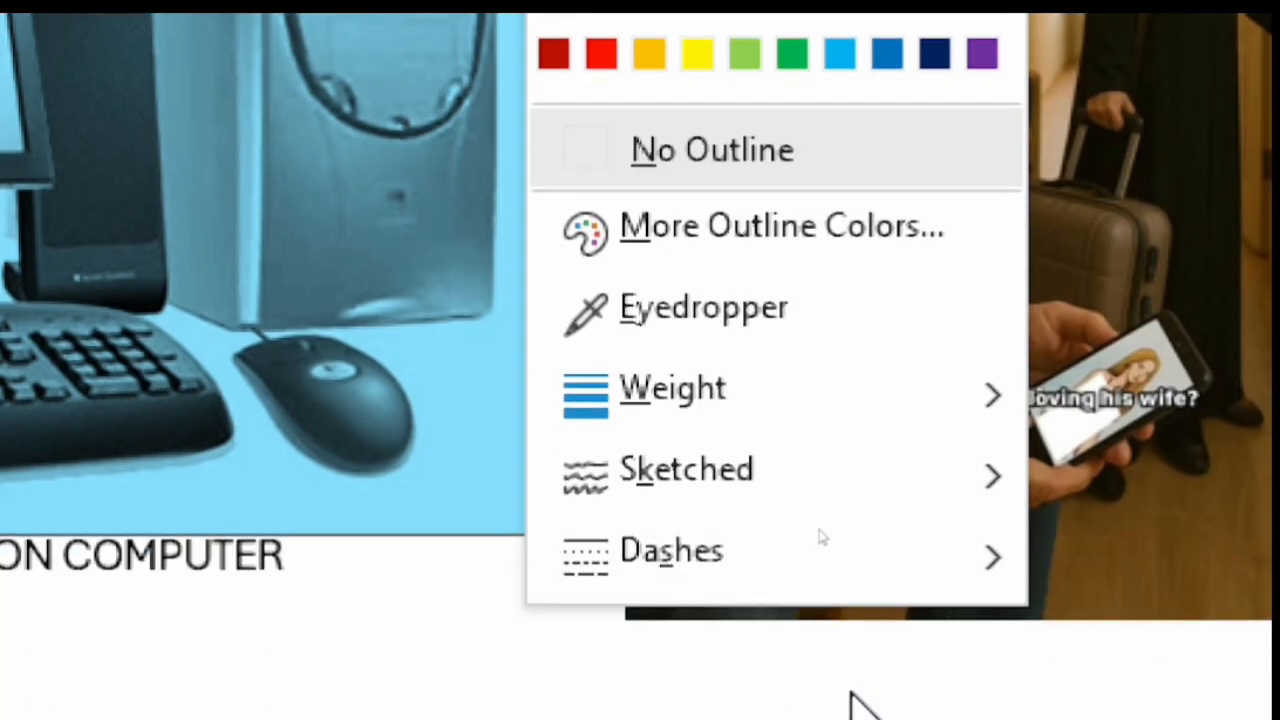
mouse_move(986, 412)
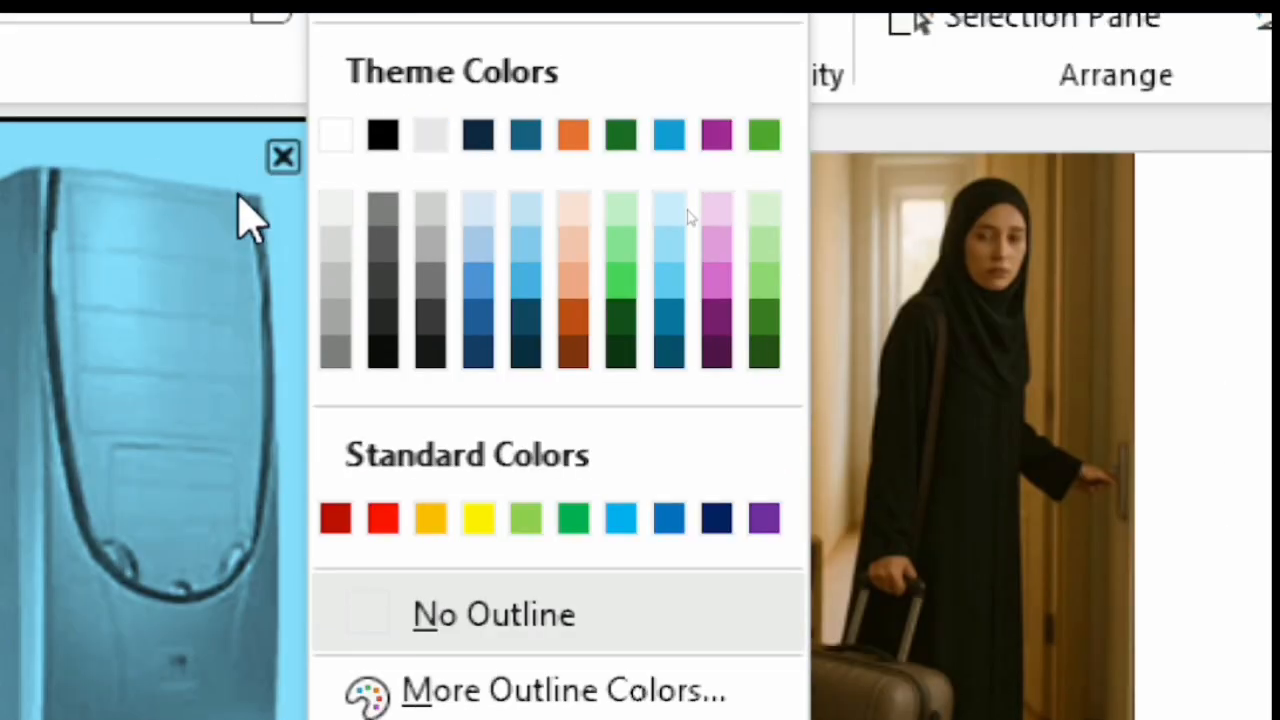
left_click(238, 179)
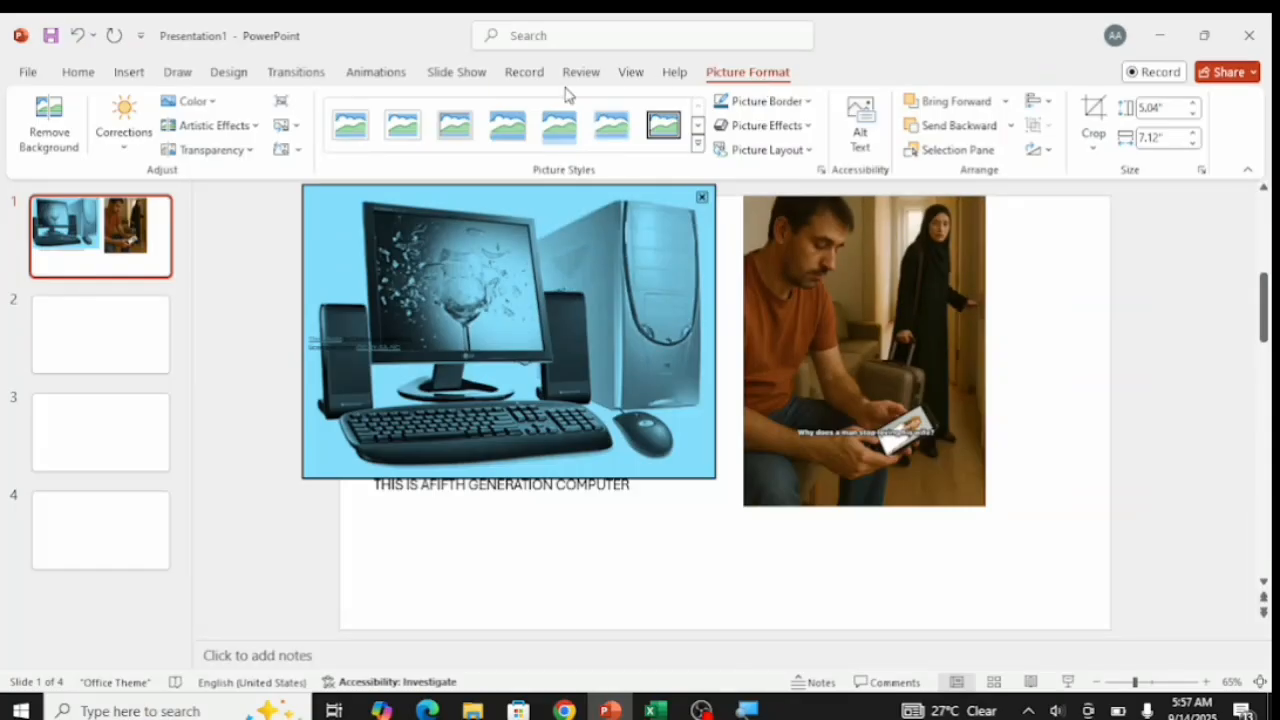
Step: Change the layout of slide 2 to Blank
left_click(103, 323)
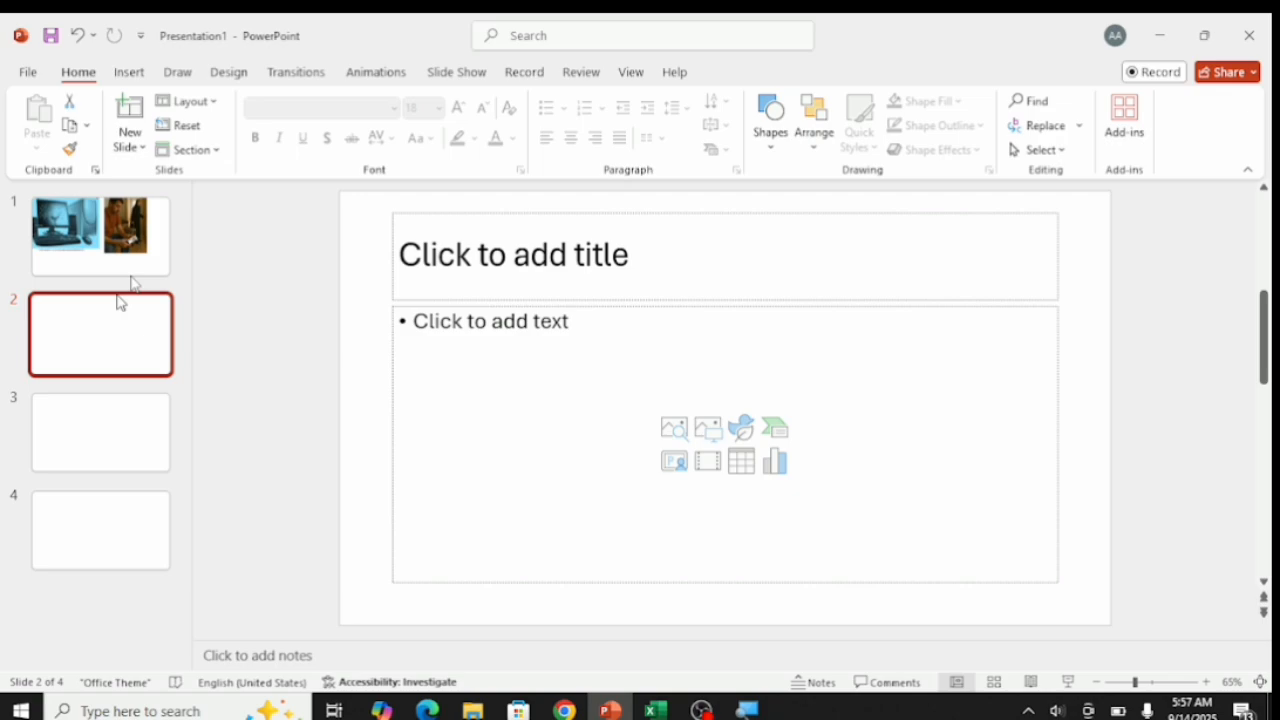
left_click(212, 103)
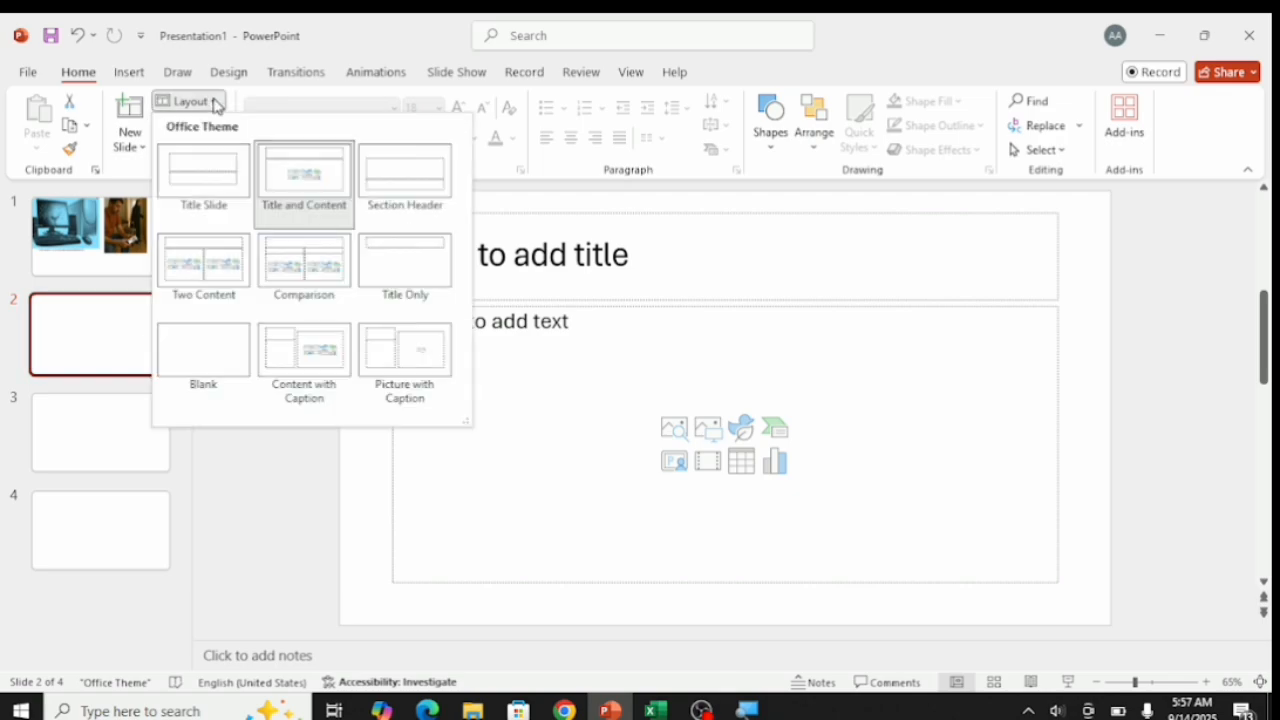
left_click(226, 340)
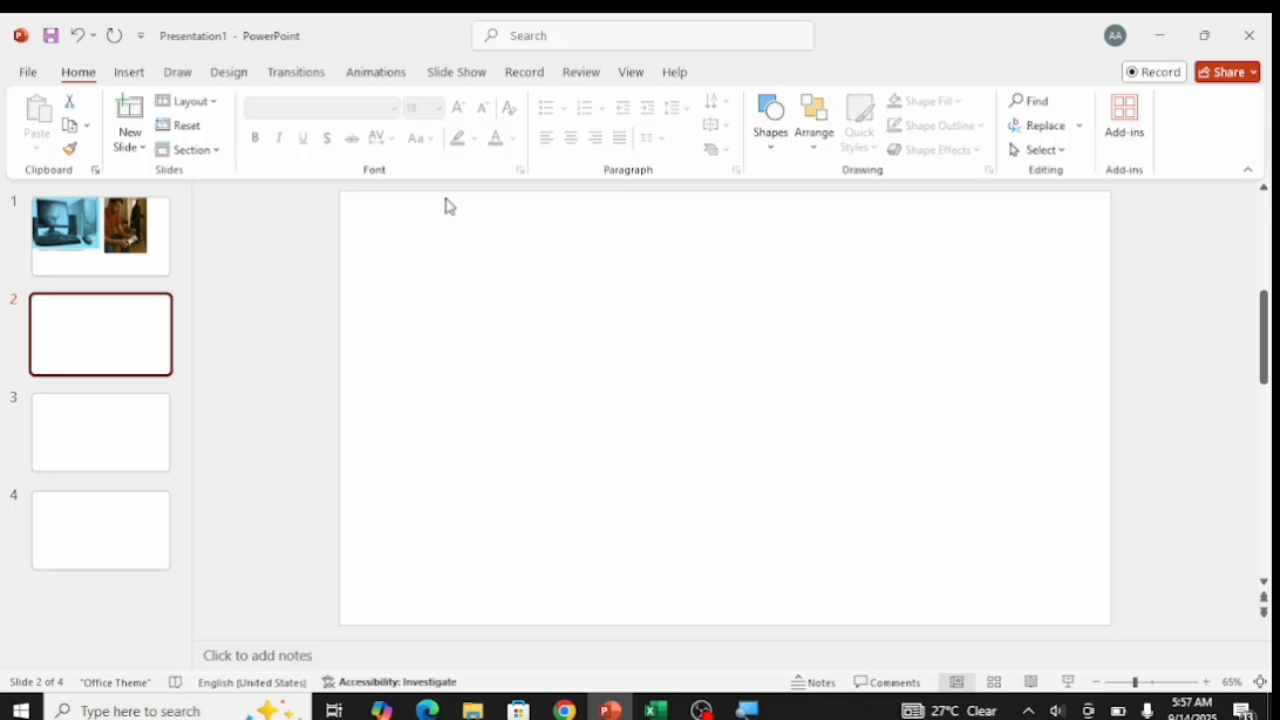
Step: Draw an oval about 6.5" wide and 4.81" high in the middle of slide 2
left_click(130, 73)
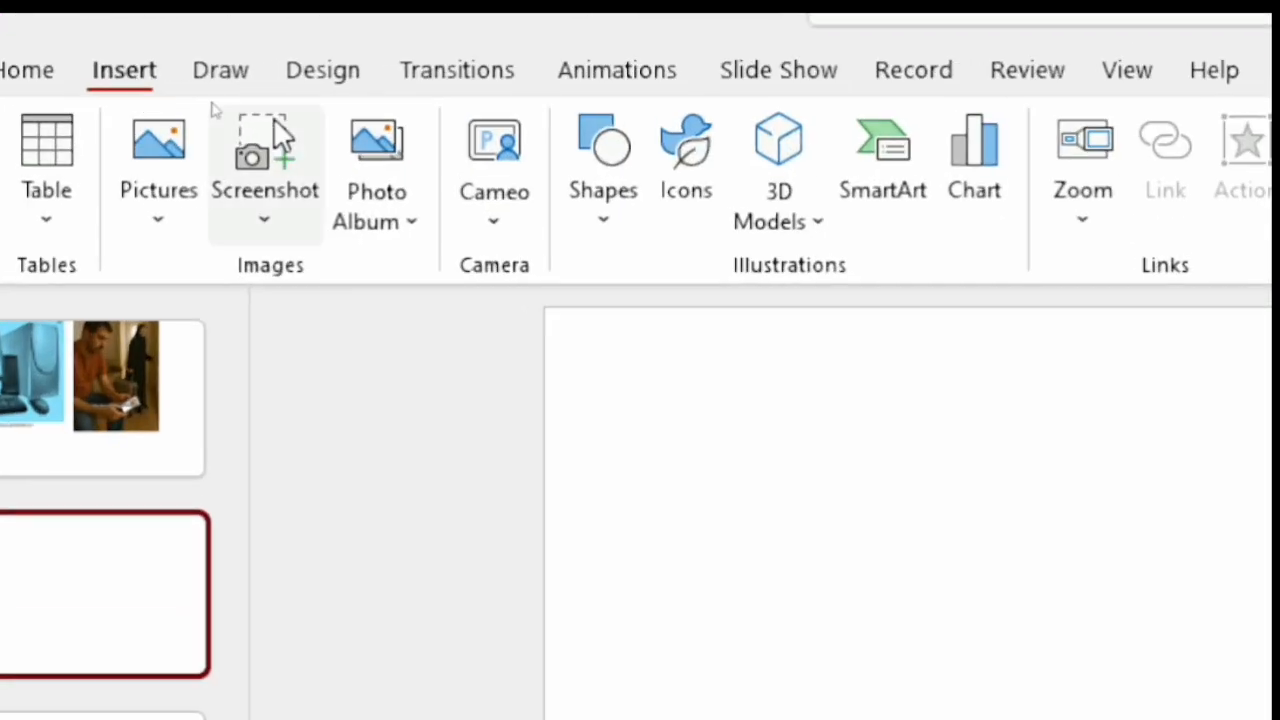
left_click(620, 225)
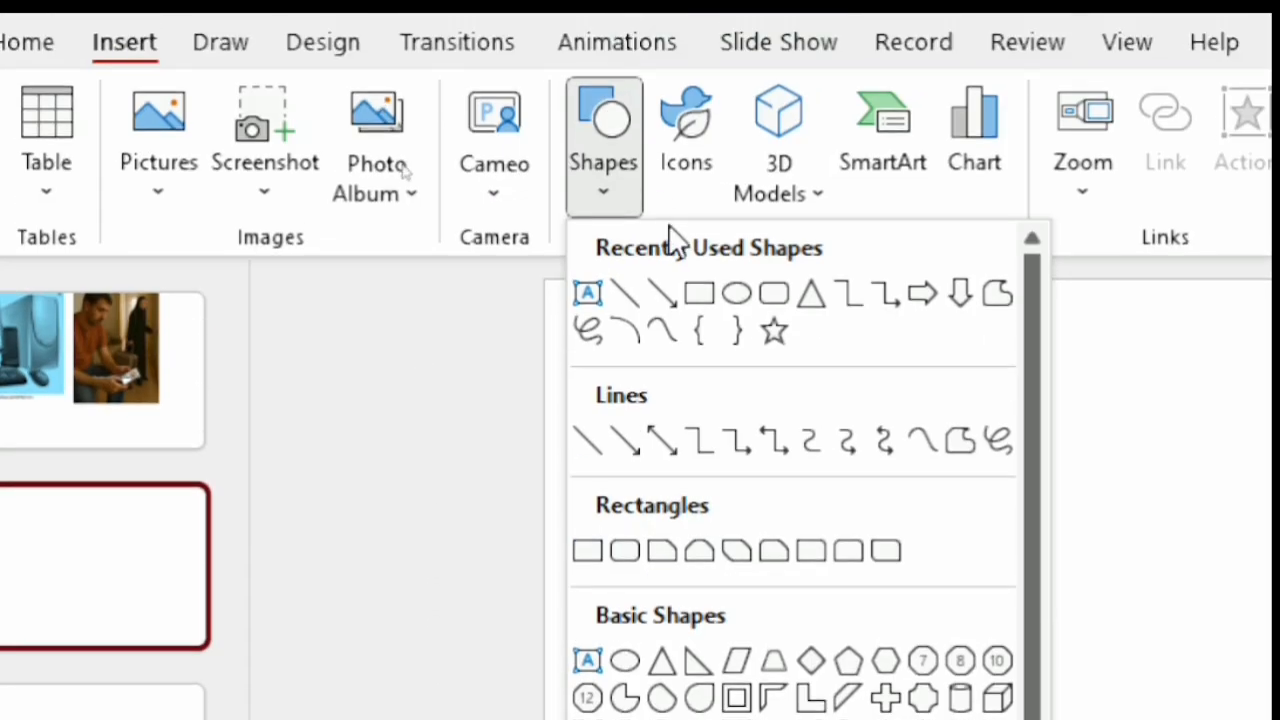
left_click(737, 296)
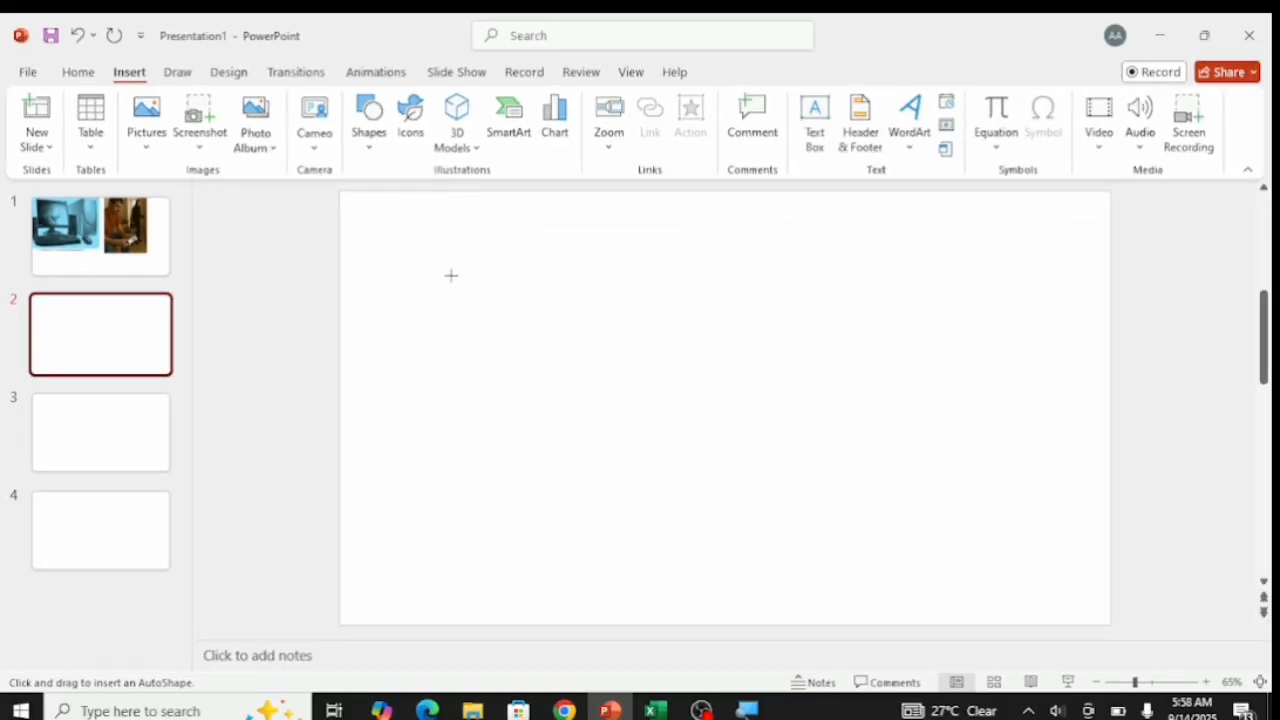
left_click_drag(451, 275, 827, 554)
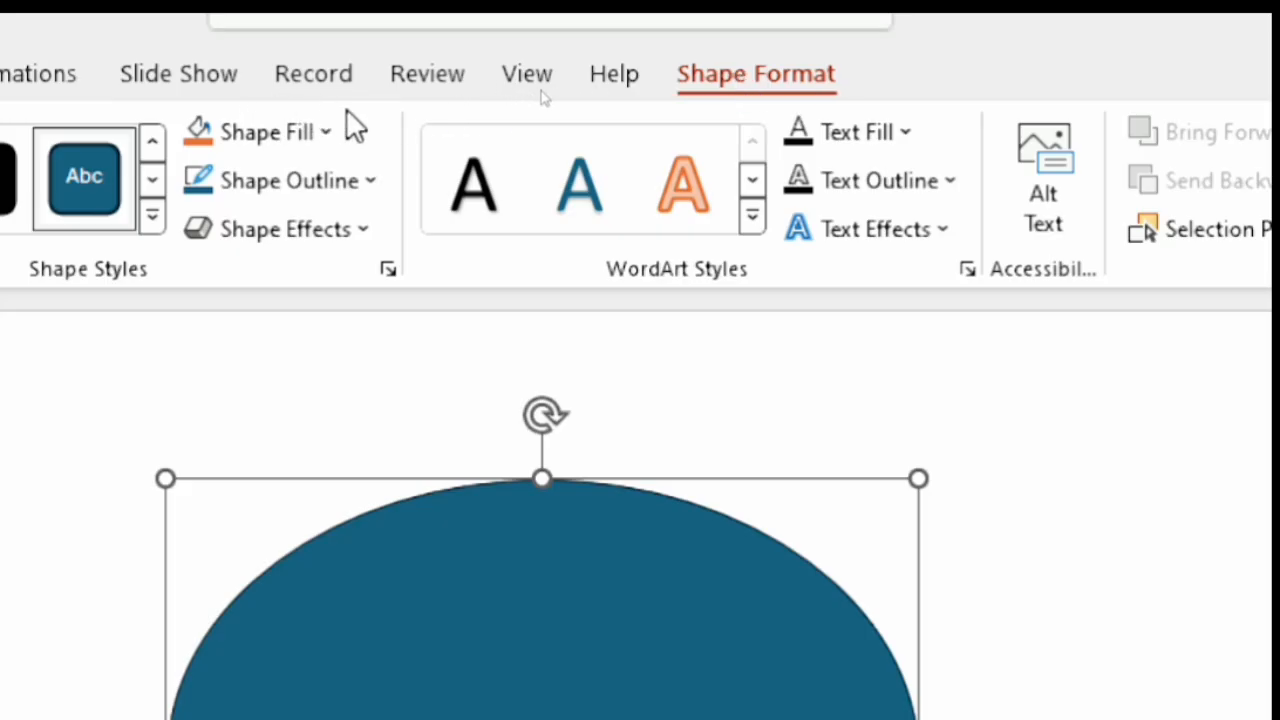
Step: Set the oval on slide 2 to No Fill and deselect it
left_click(331, 130)
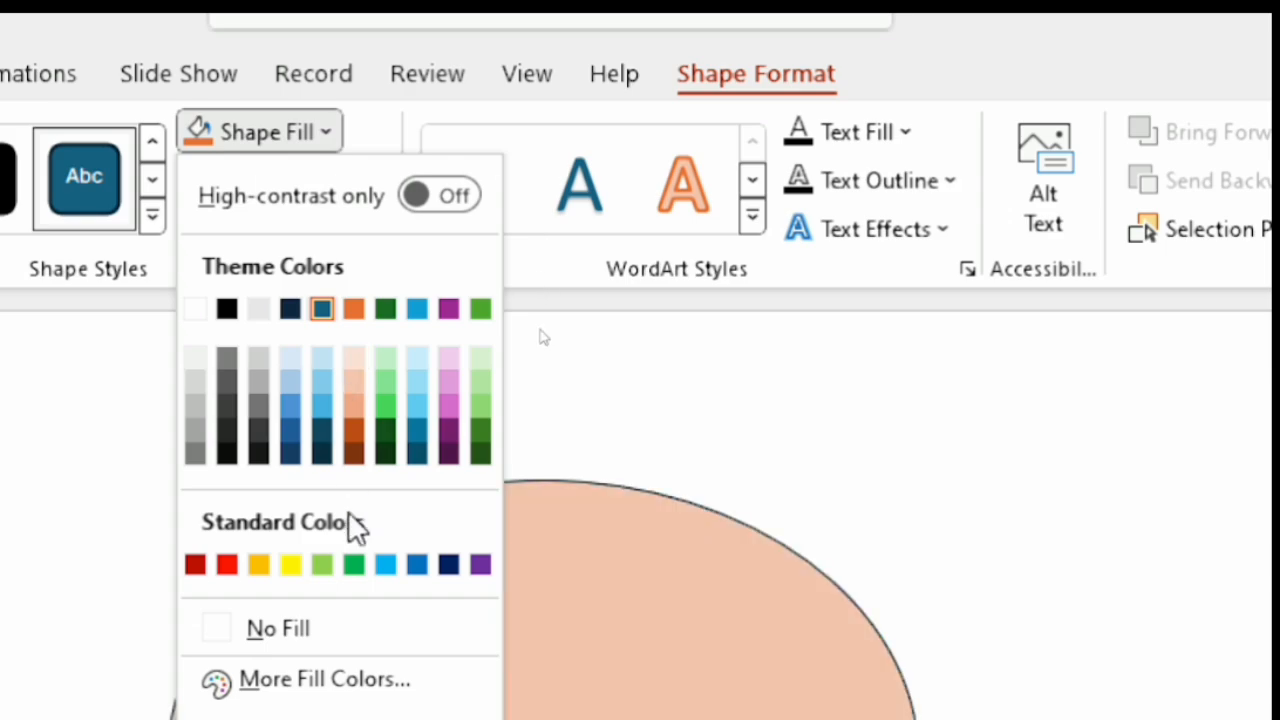
left_click(290, 632)
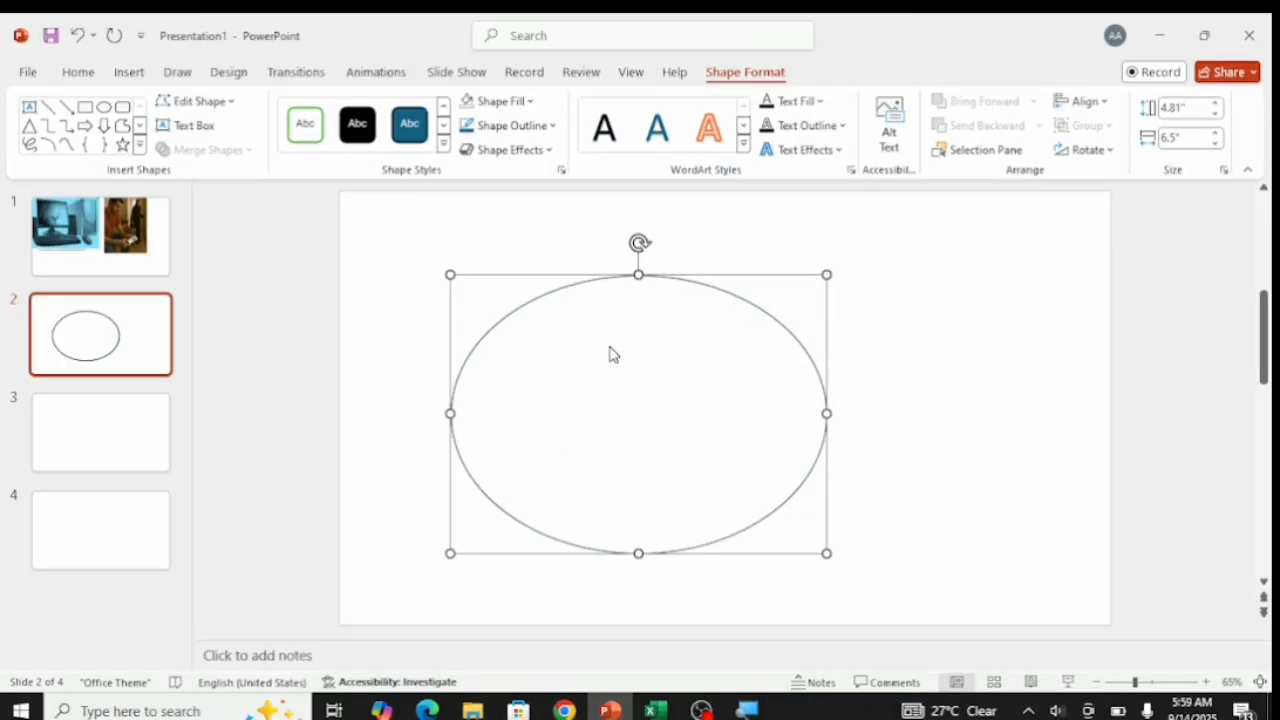
left_click(903, 380)
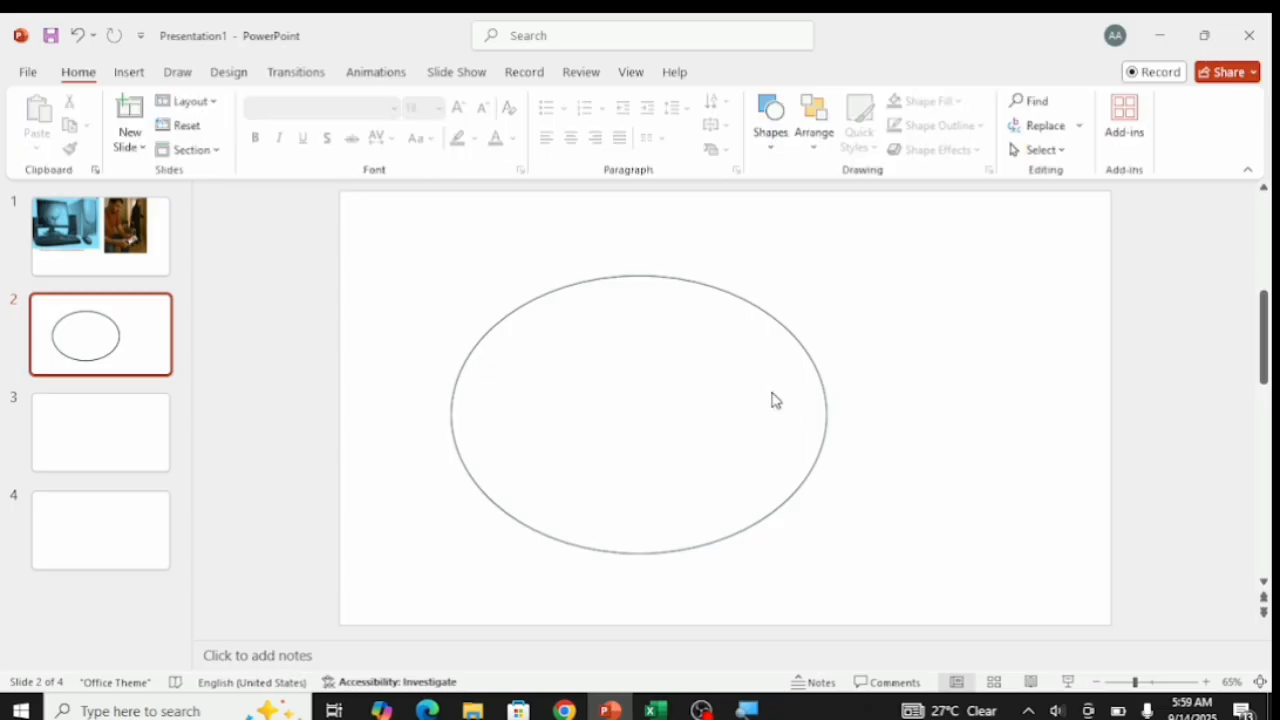
Step: Fill the oval on slide 2 with the medium light gray theme color, the third shade below white
left_click(779, 326)
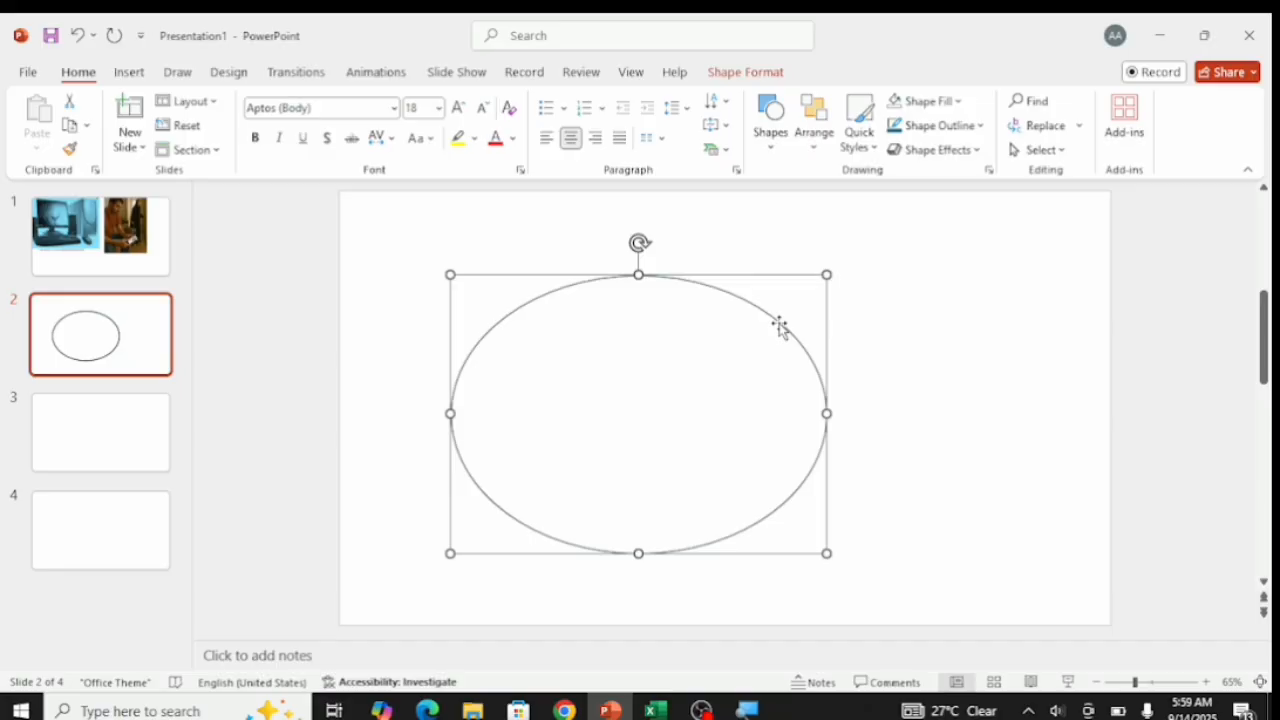
left_click(745, 75)
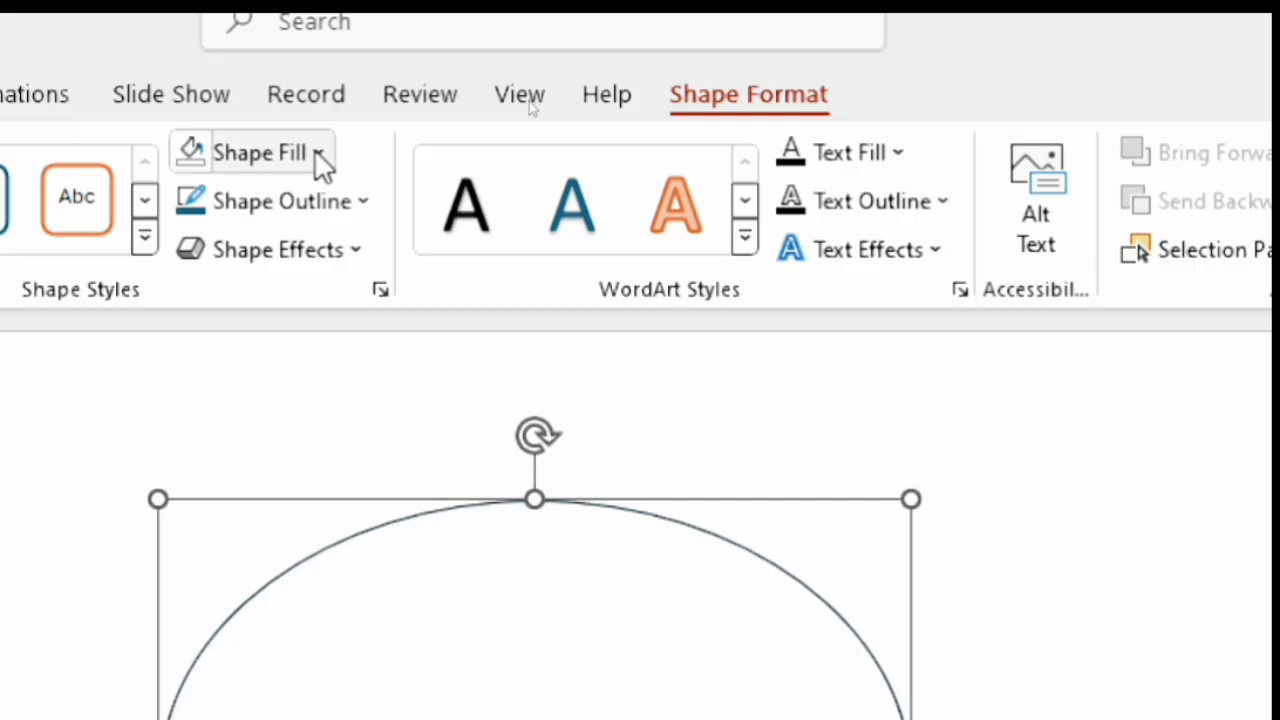
left_click(316, 152)
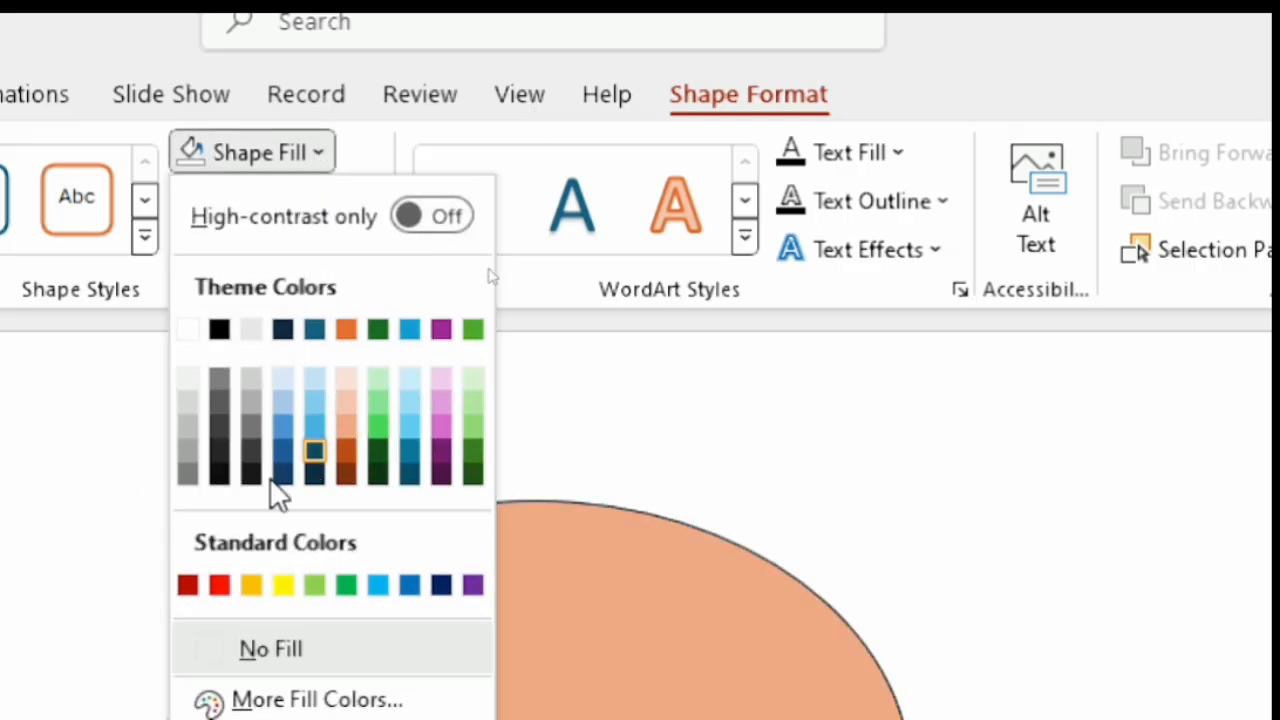
left_click(189, 432)
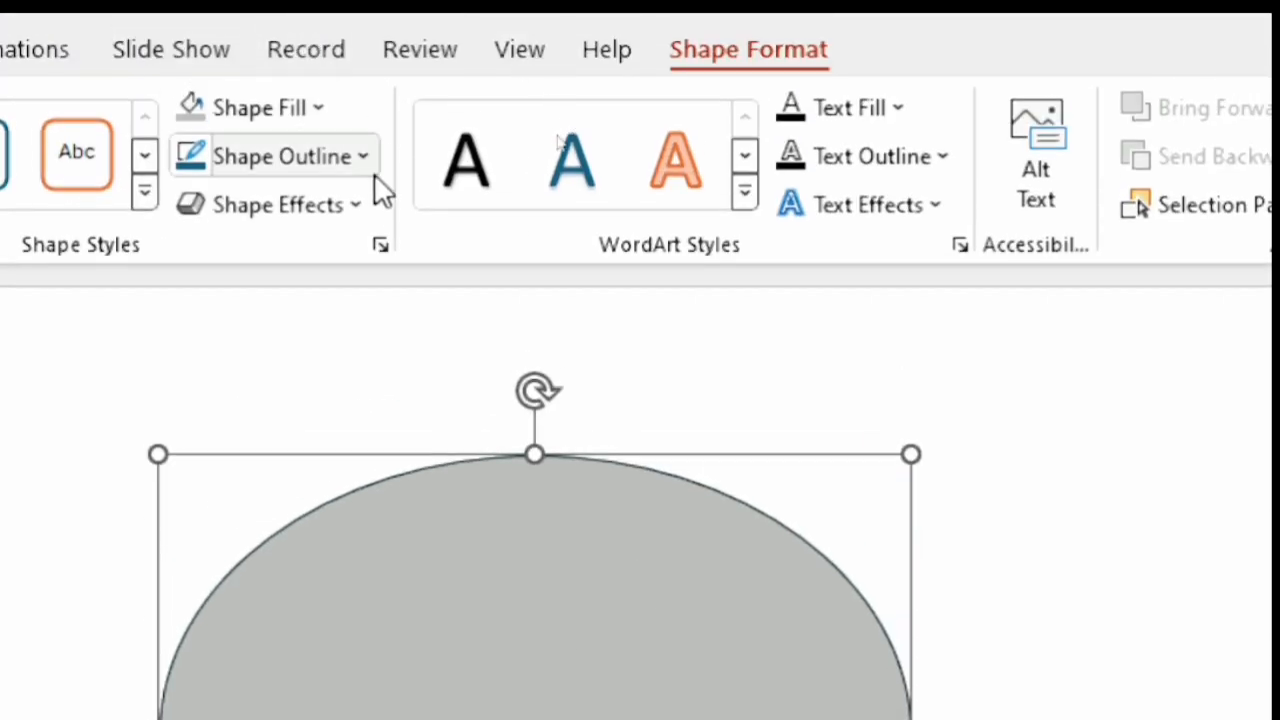
Step: Give the oval a 6 pt outline in the standard dark red color
left_click(369, 170)
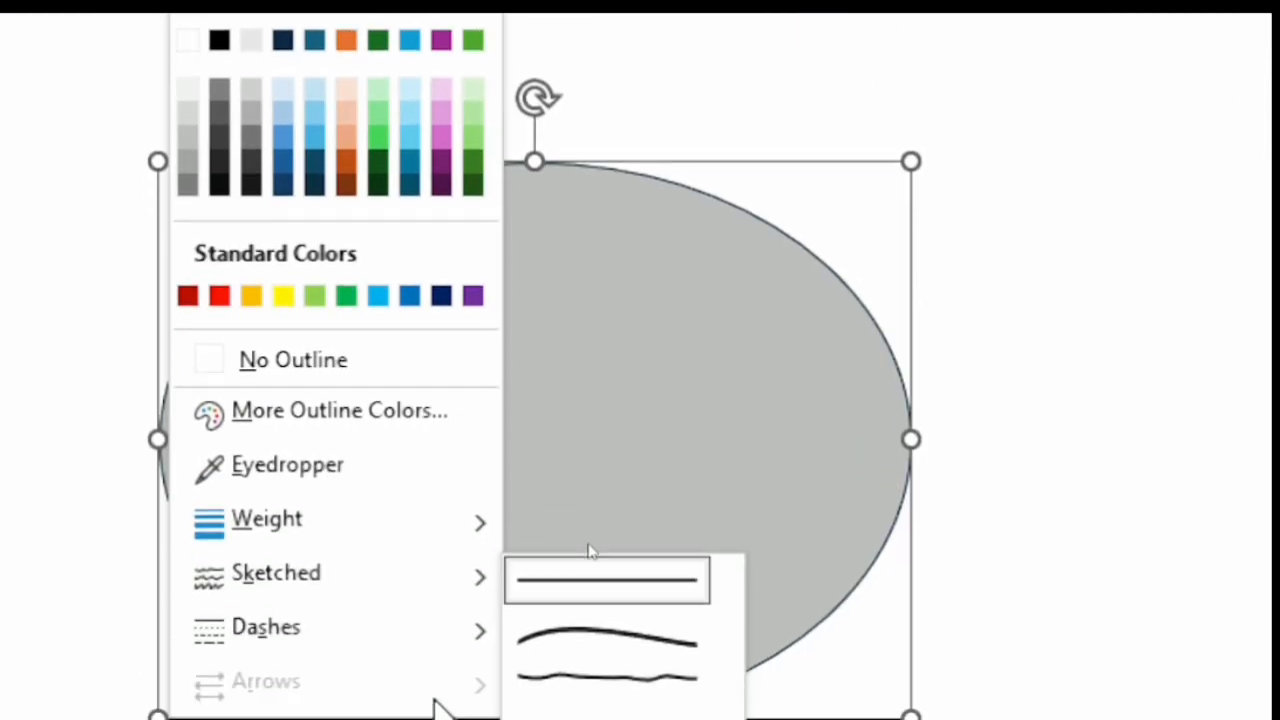
mouse_move(480, 501)
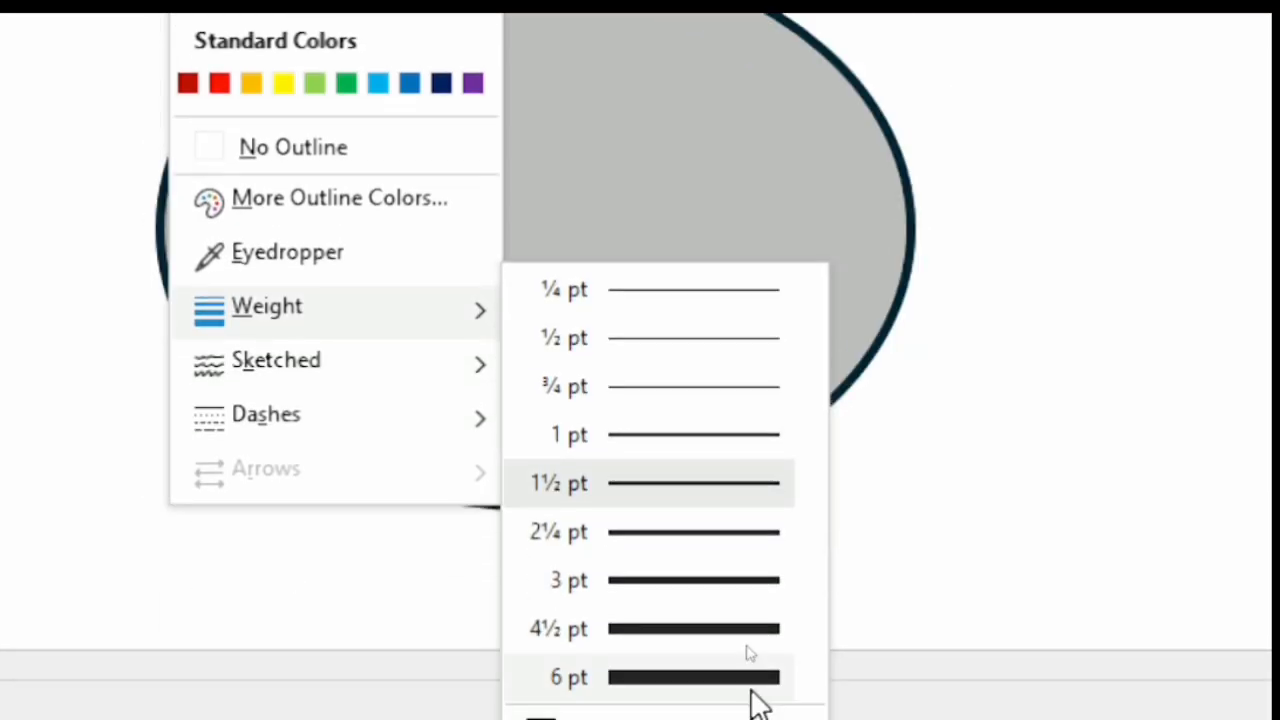
left_click(748, 688)
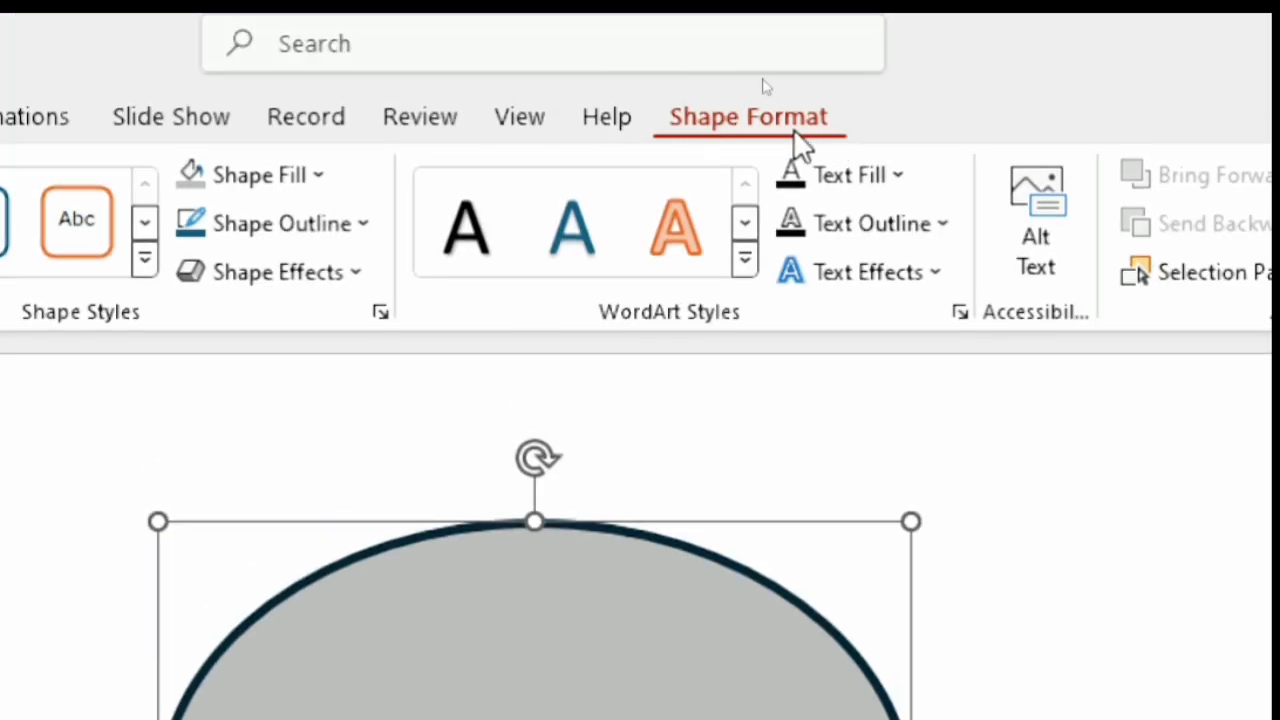
left_click(376, 226)
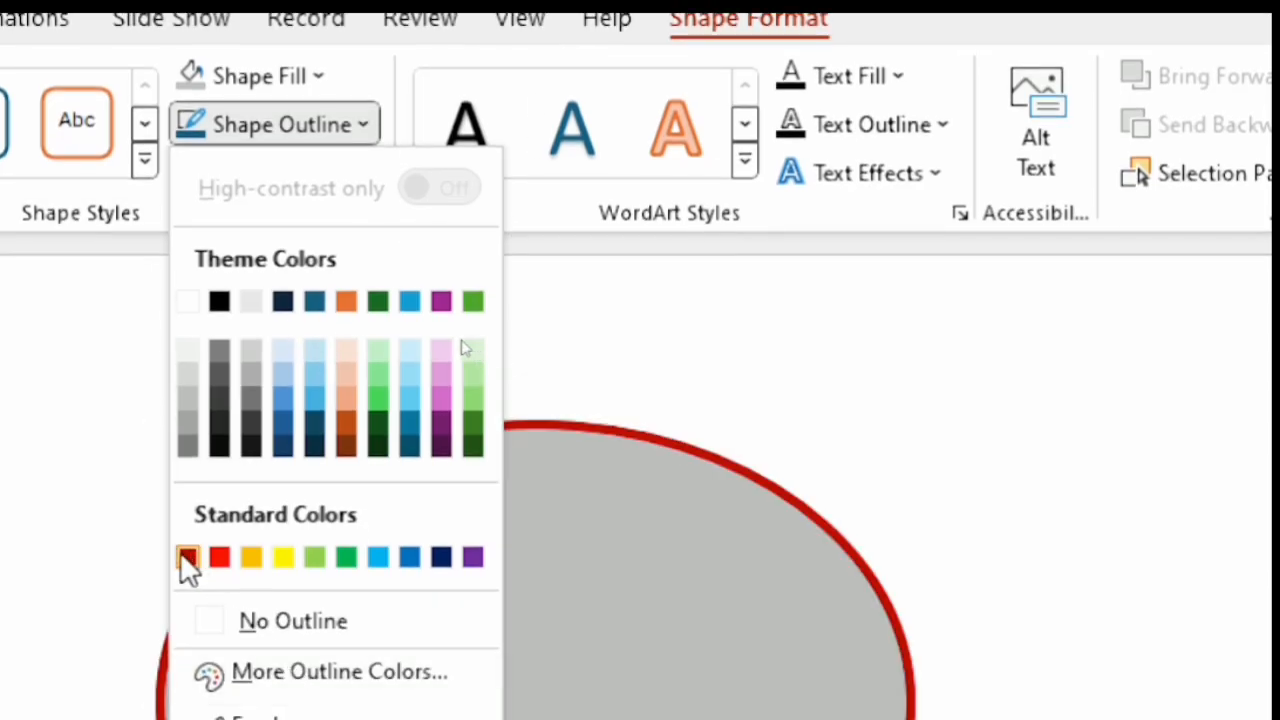
left_click(188, 558)
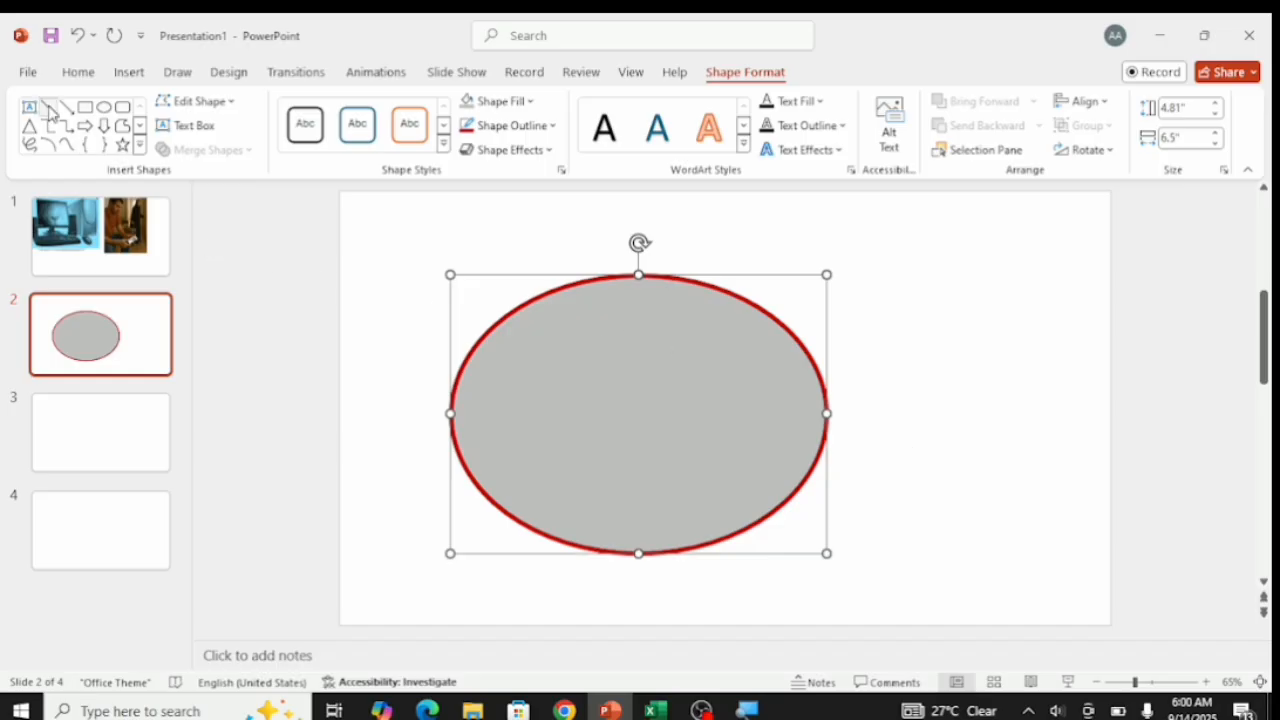
Step: Draw a vertical line about 4.57" long to the right of the oval and a horizontal line about 7.23" long below it
left_click(124, 86)
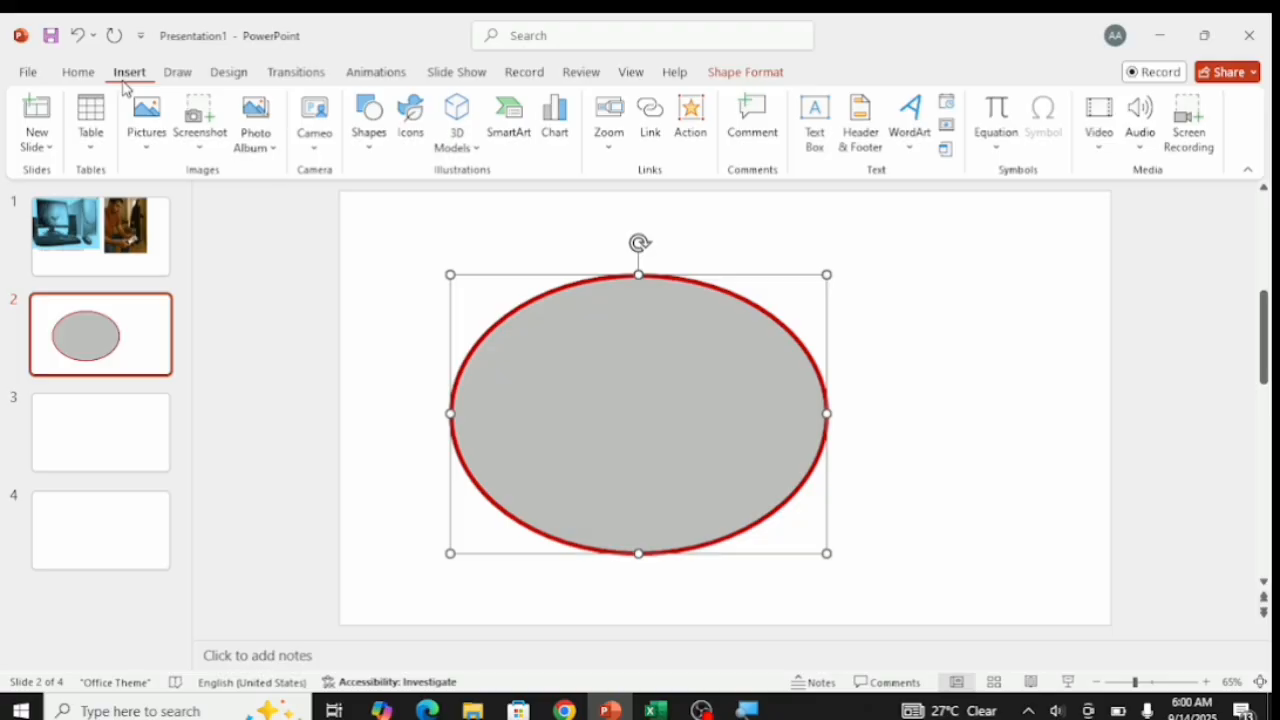
left_click(370, 148)
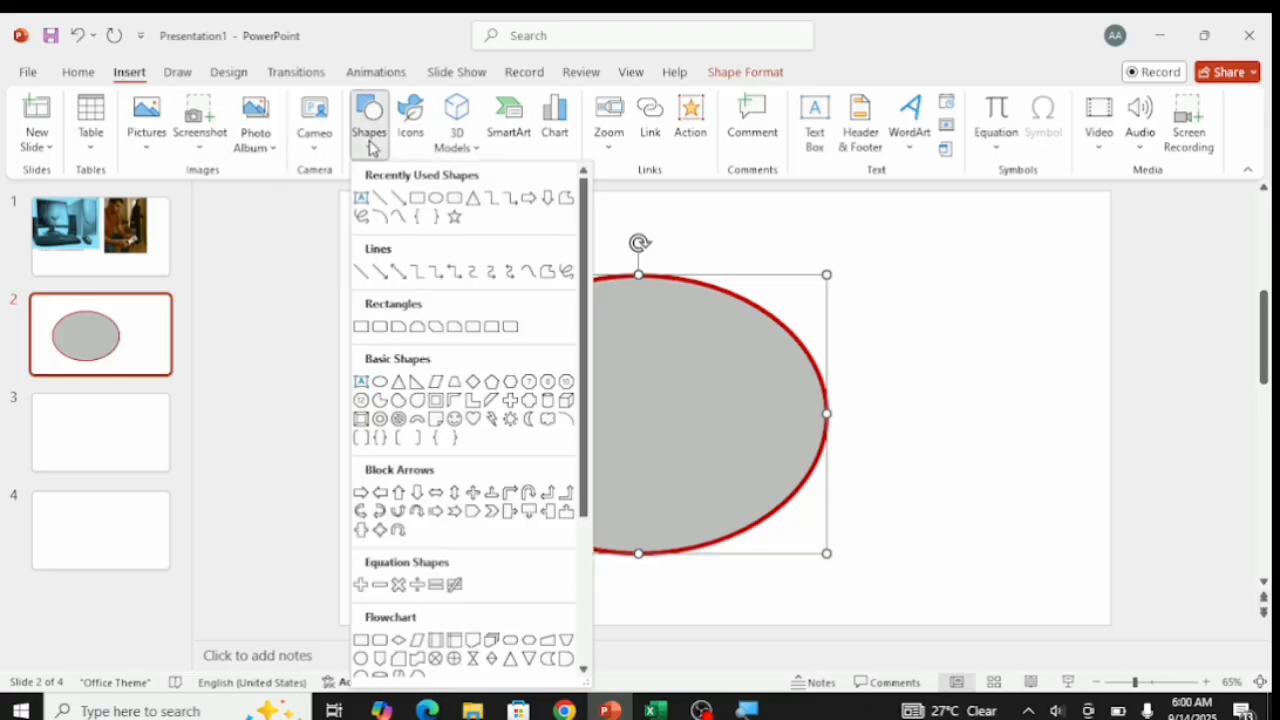
left_click(395, 197)
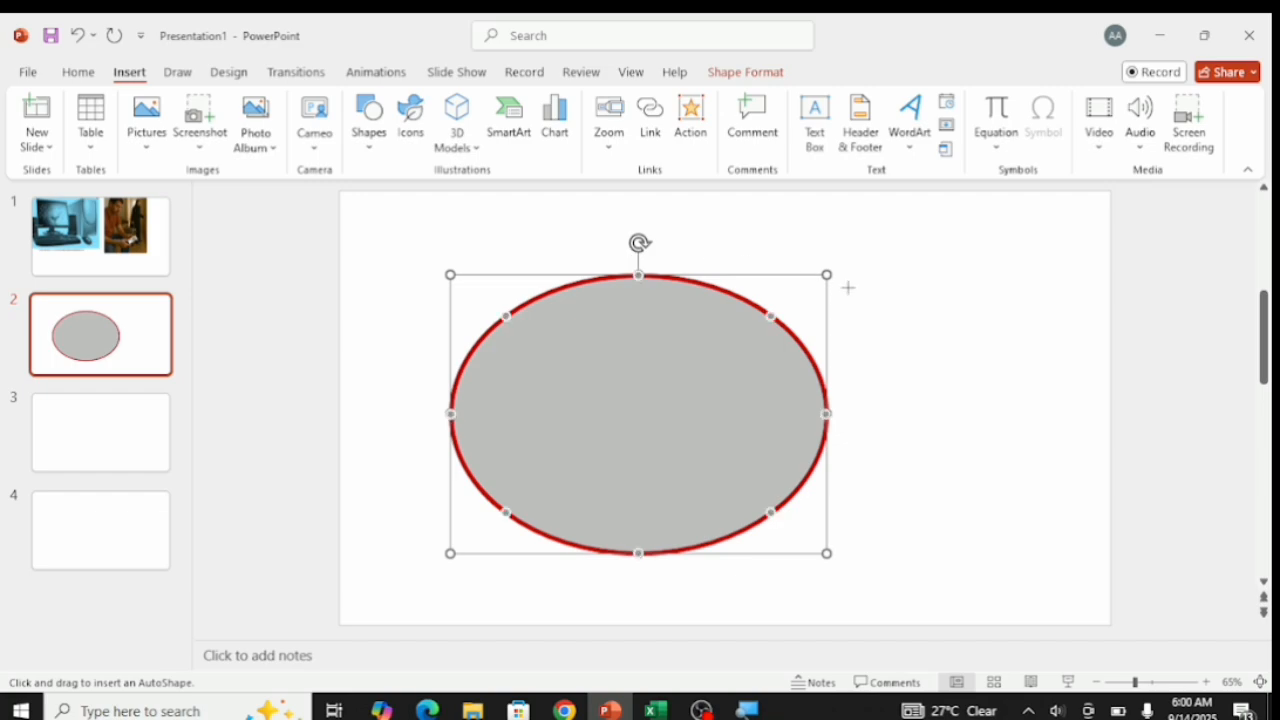
left_click_drag(923, 289, 923, 553)
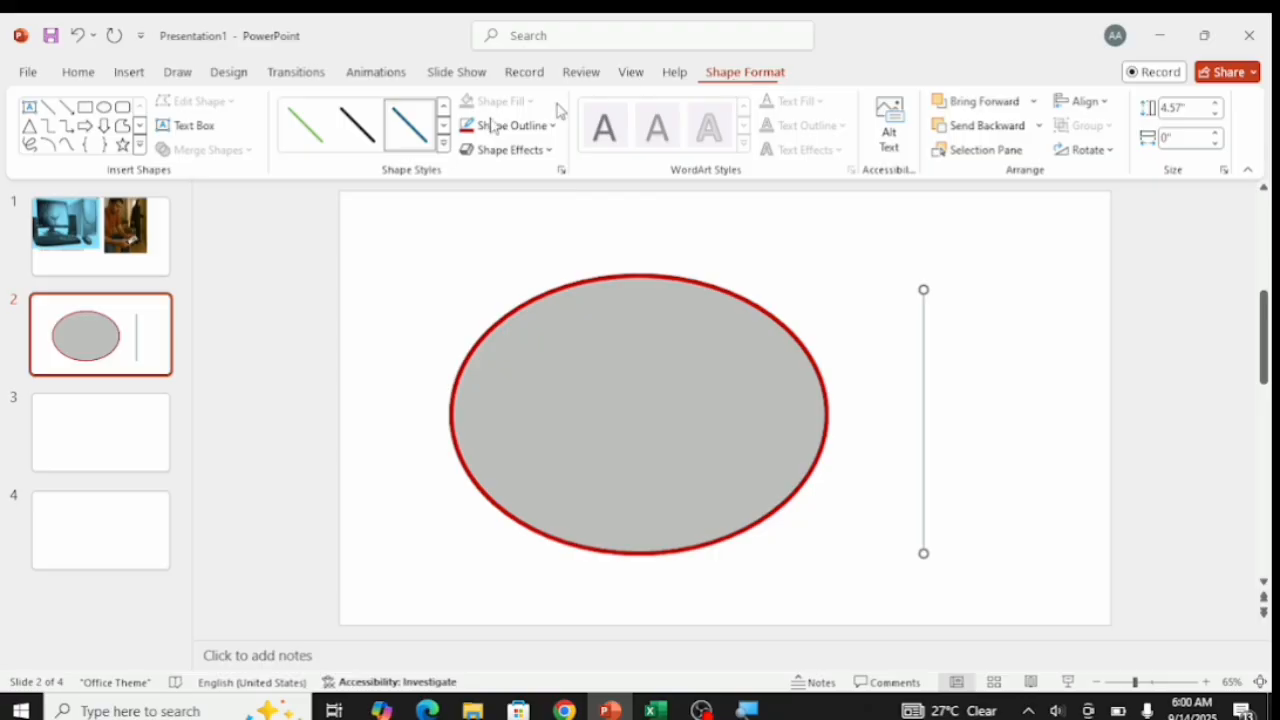
left_click(49, 110)
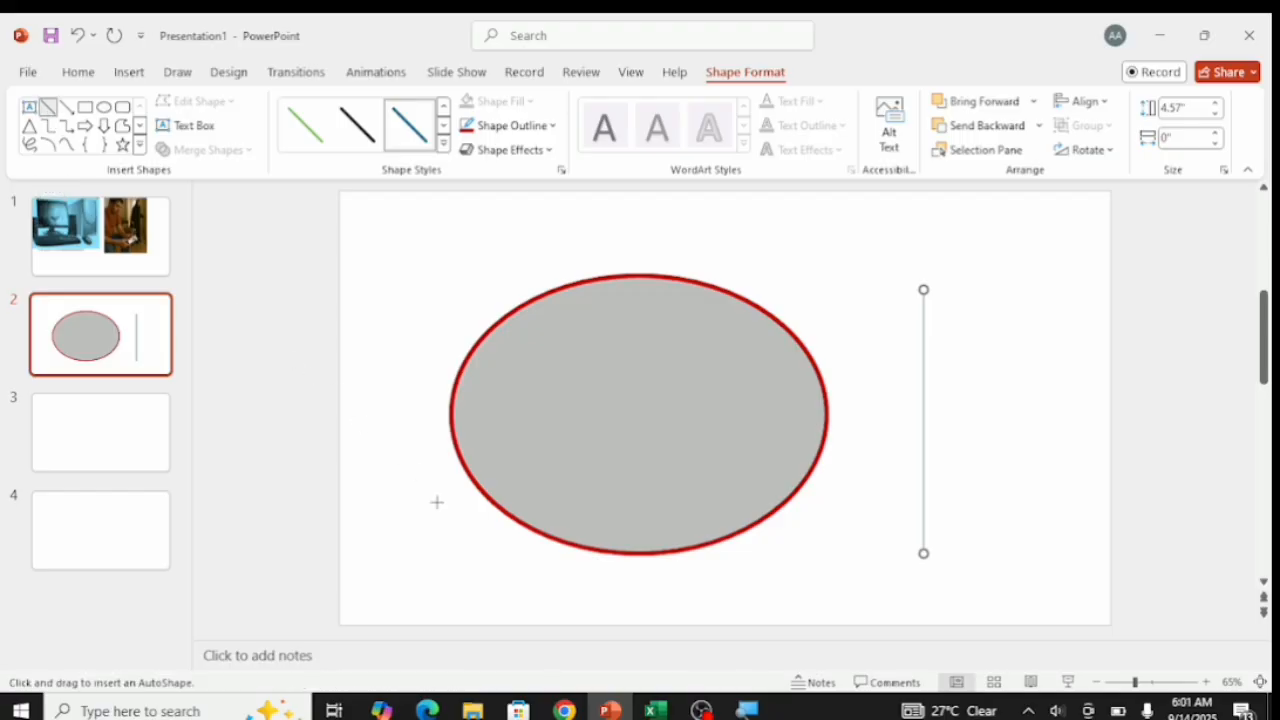
left_click_drag(485, 595, 904, 595)
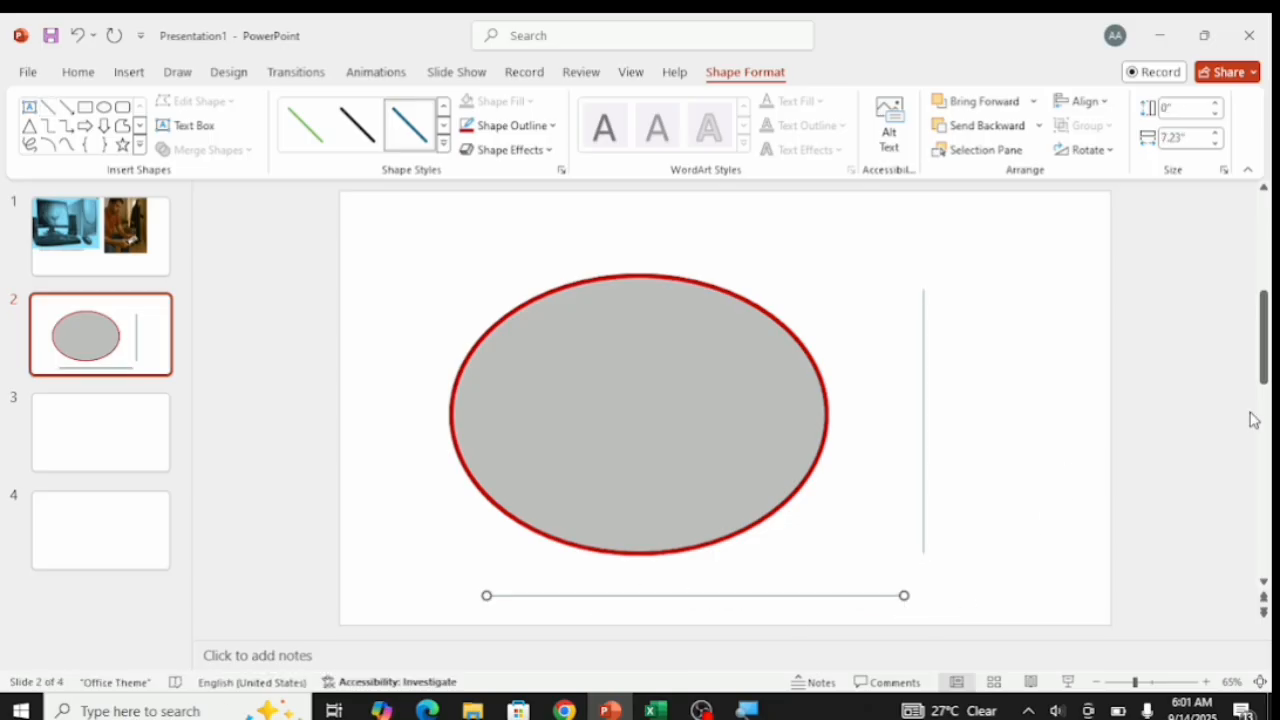
left_click_drag(1268, 370, 1270, 464)
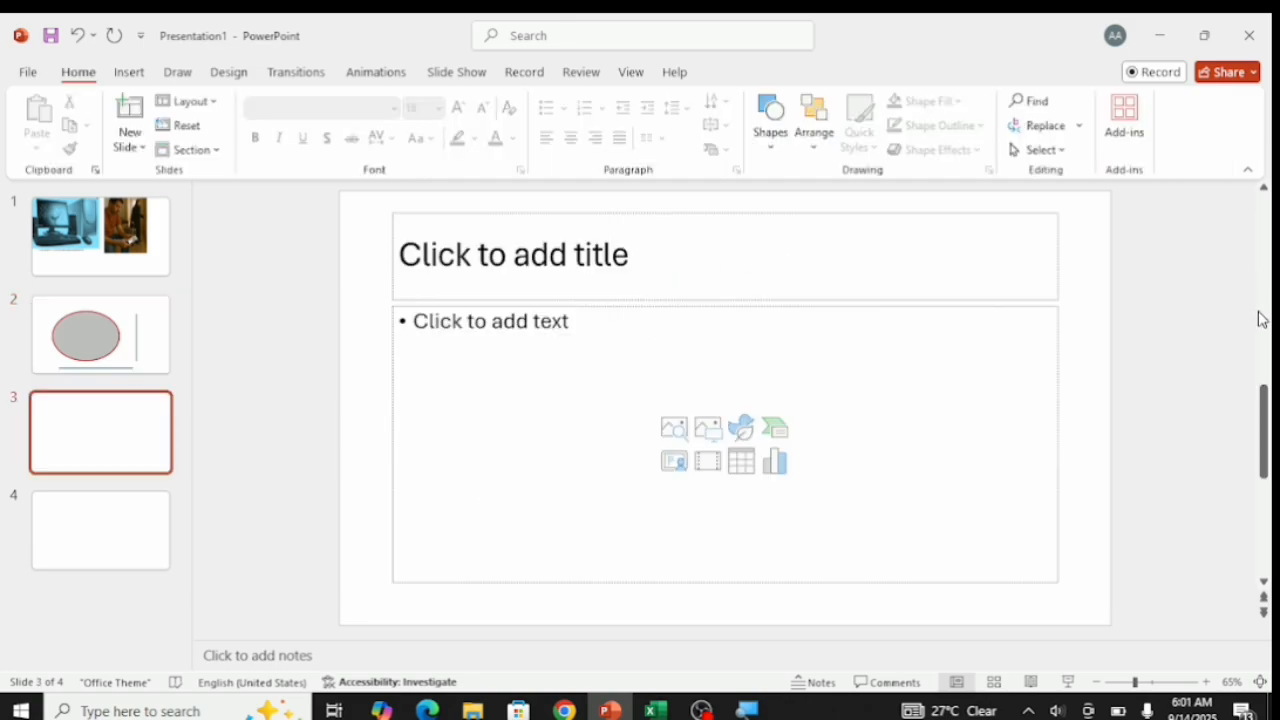
left_click(112, 335)
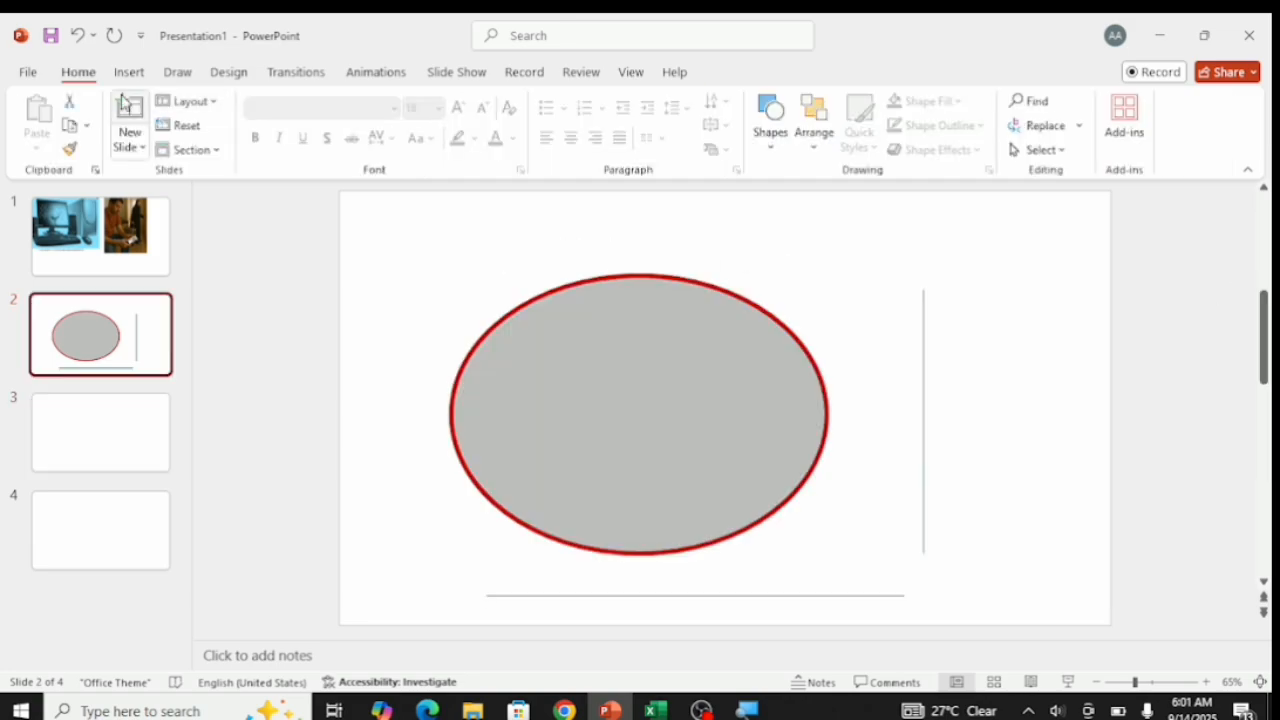
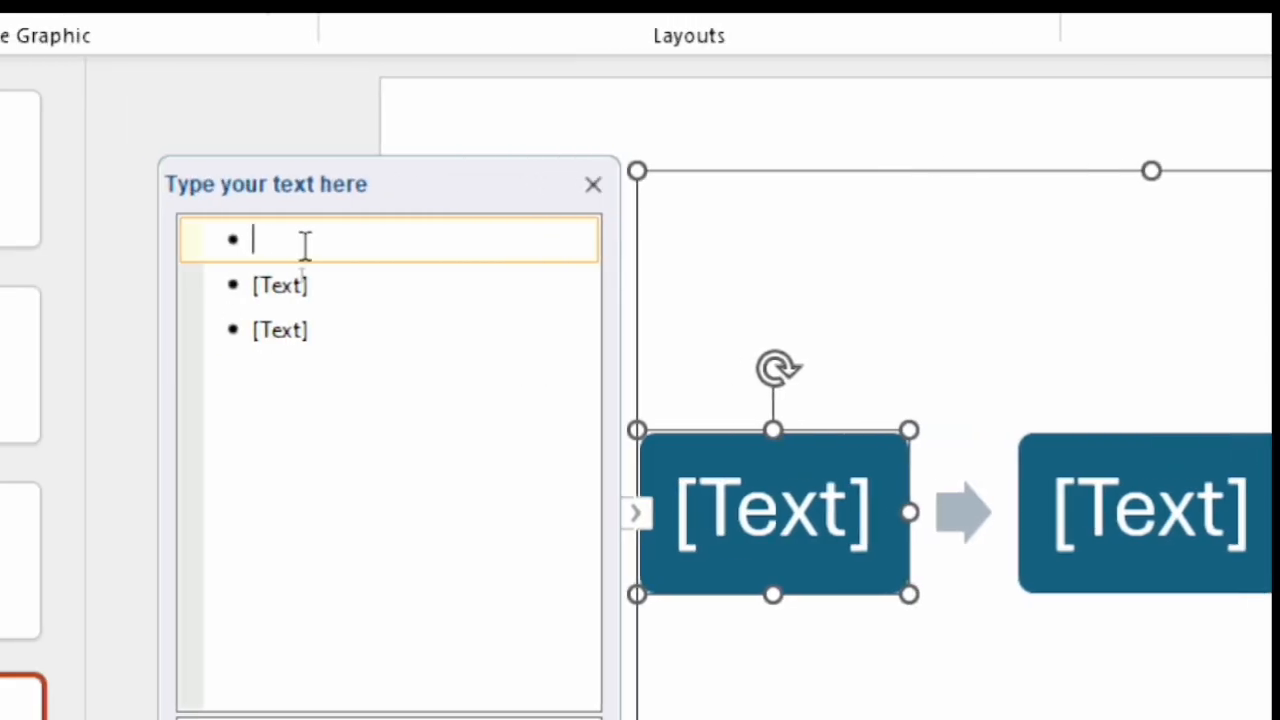
Step: Enter WAKE UP as the first item of the process SmartArt on slide 4
type("WAKE")
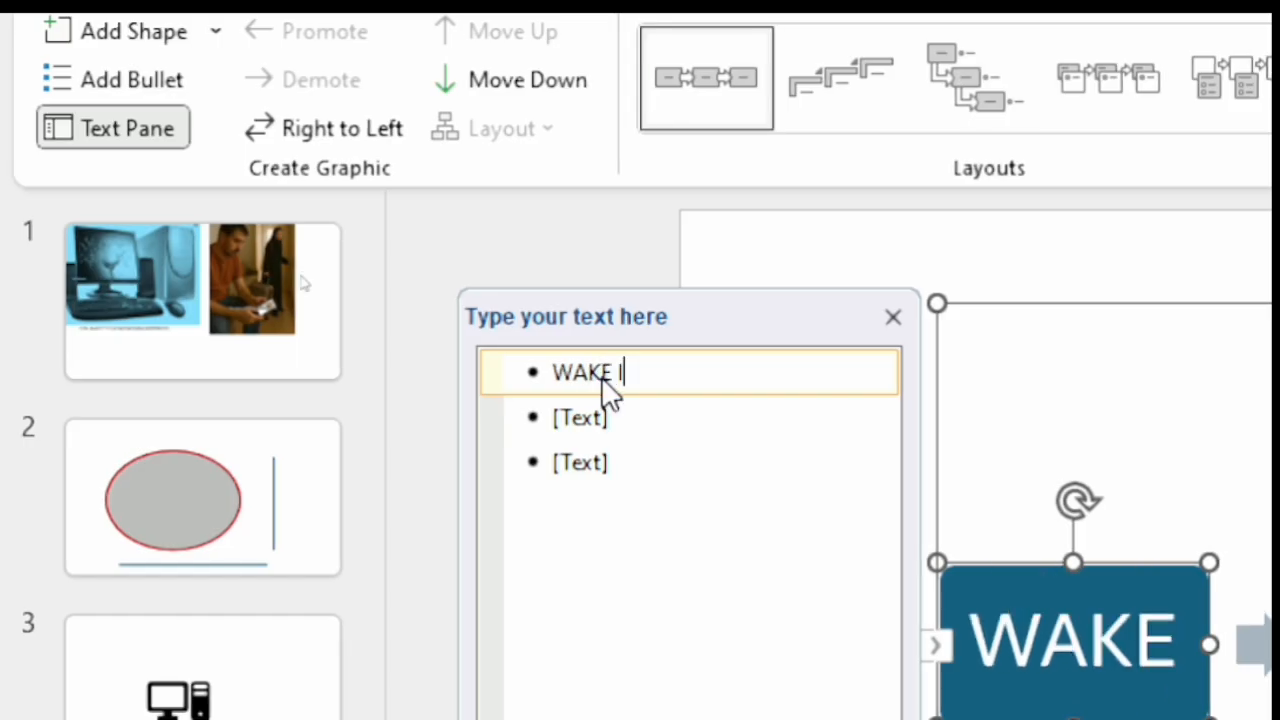
type(" I")
key("BackSpace")
type("UP")
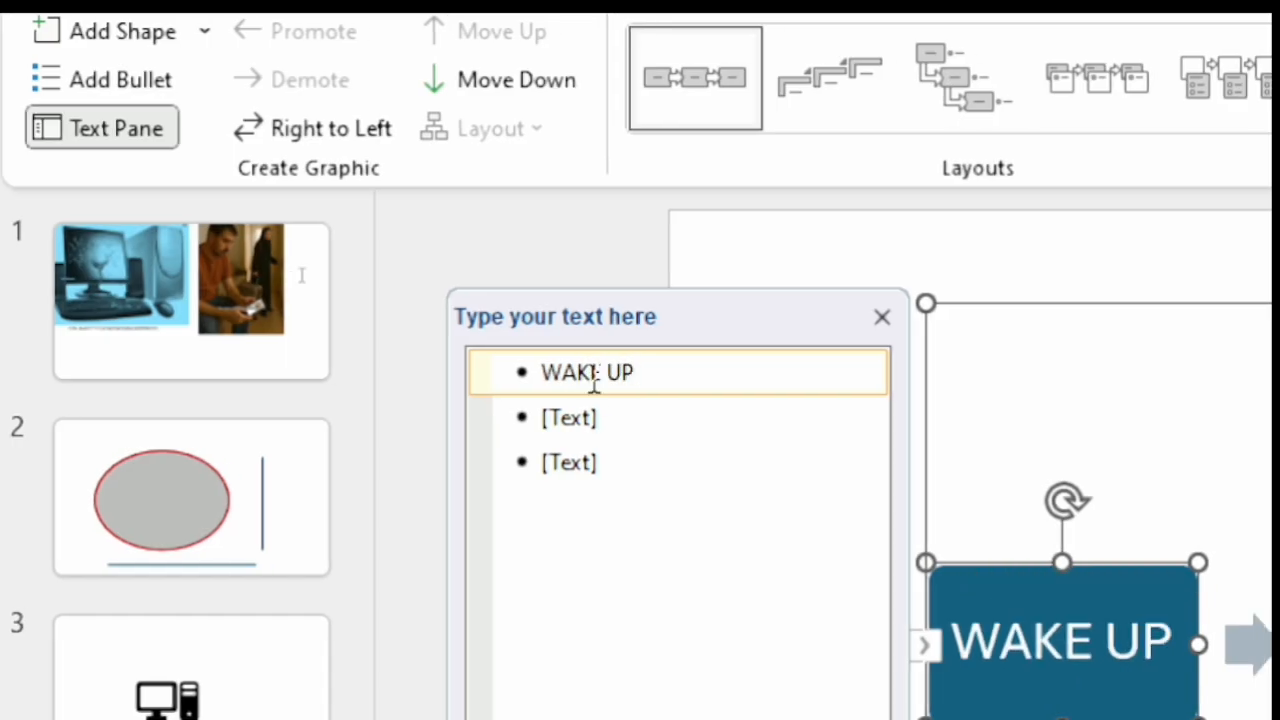
Step: Enter MAKE SURE TO PRAY as the second item of the process SmartArt on slide 4
left_click(681, 430)
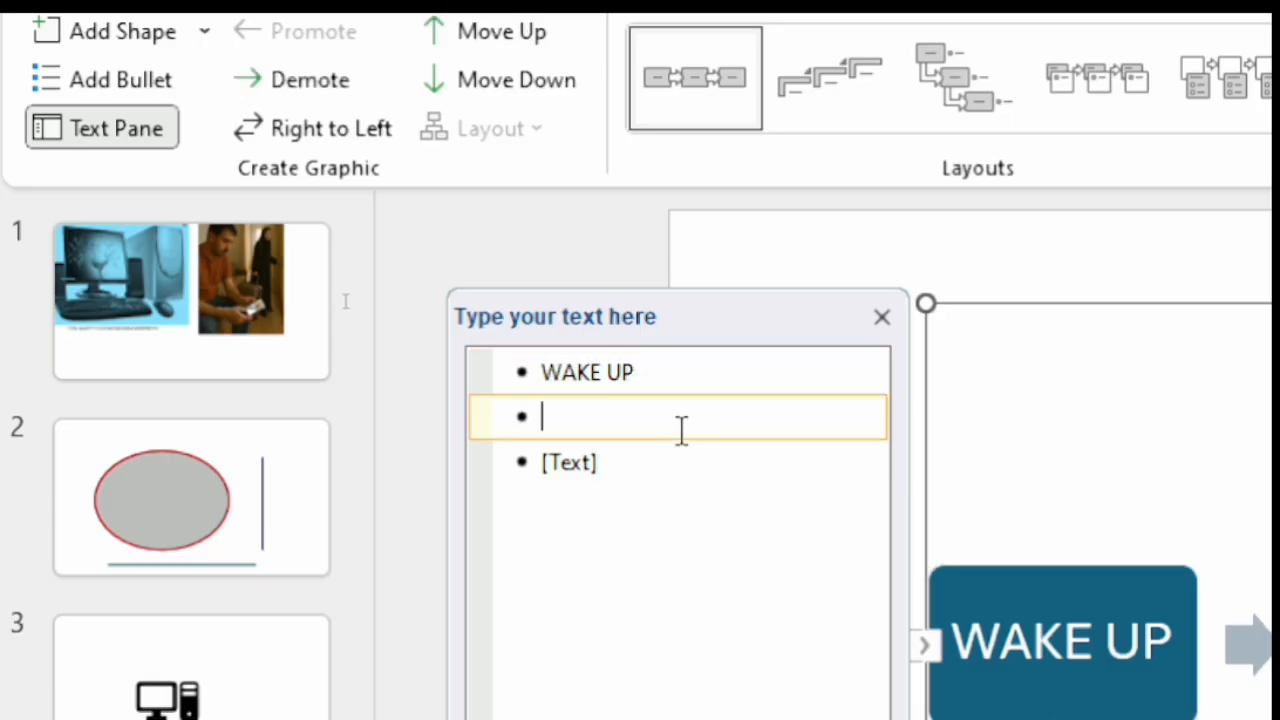
type("MAKE ")
type("SURE ")
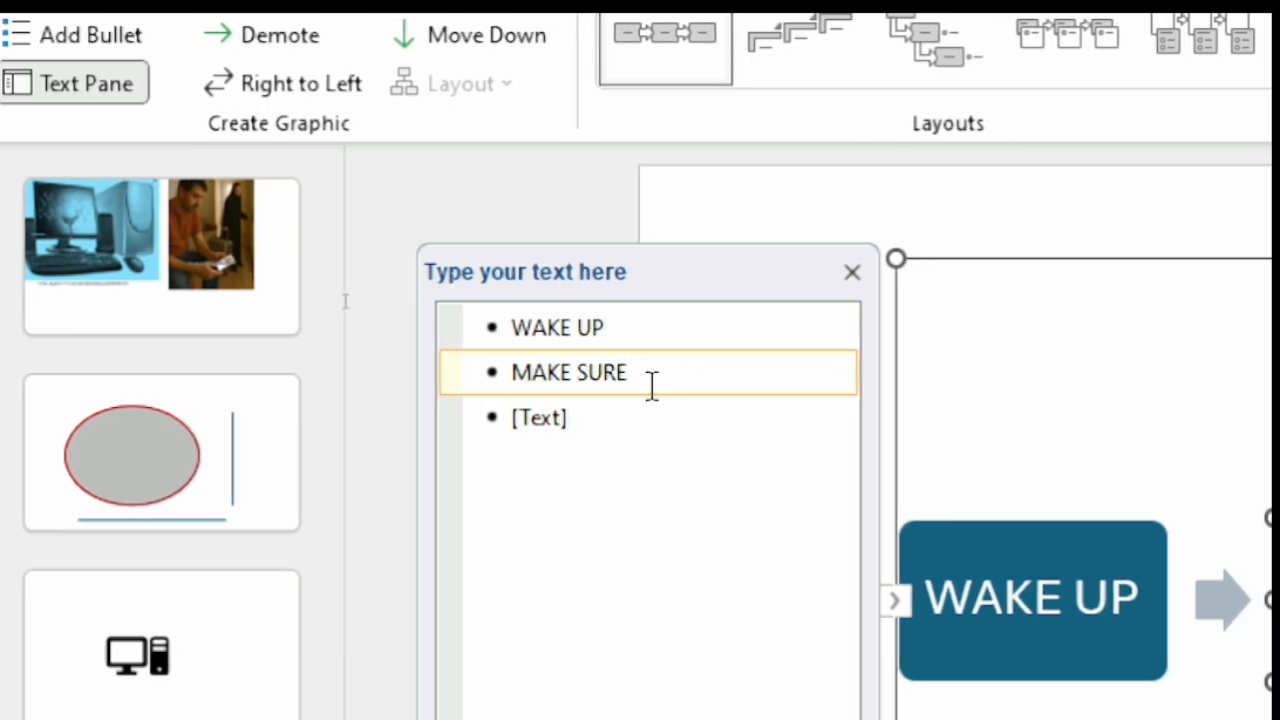
type("TO PR")
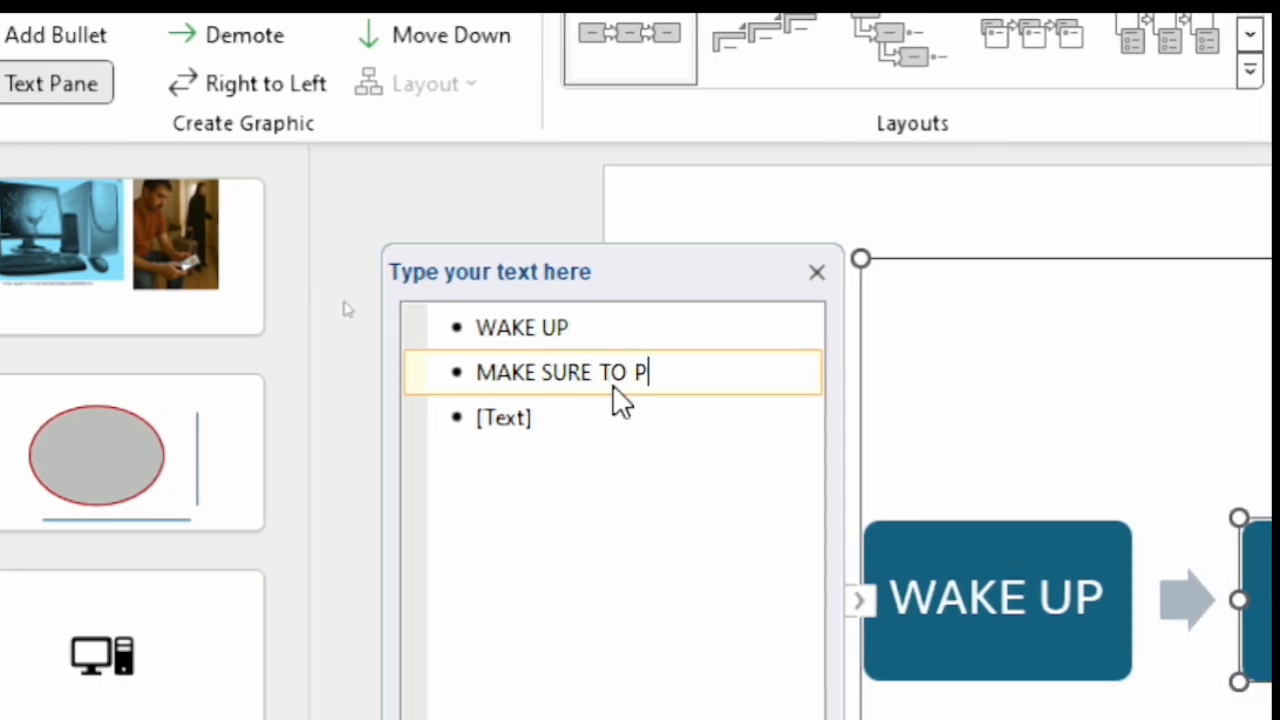
type("AY")
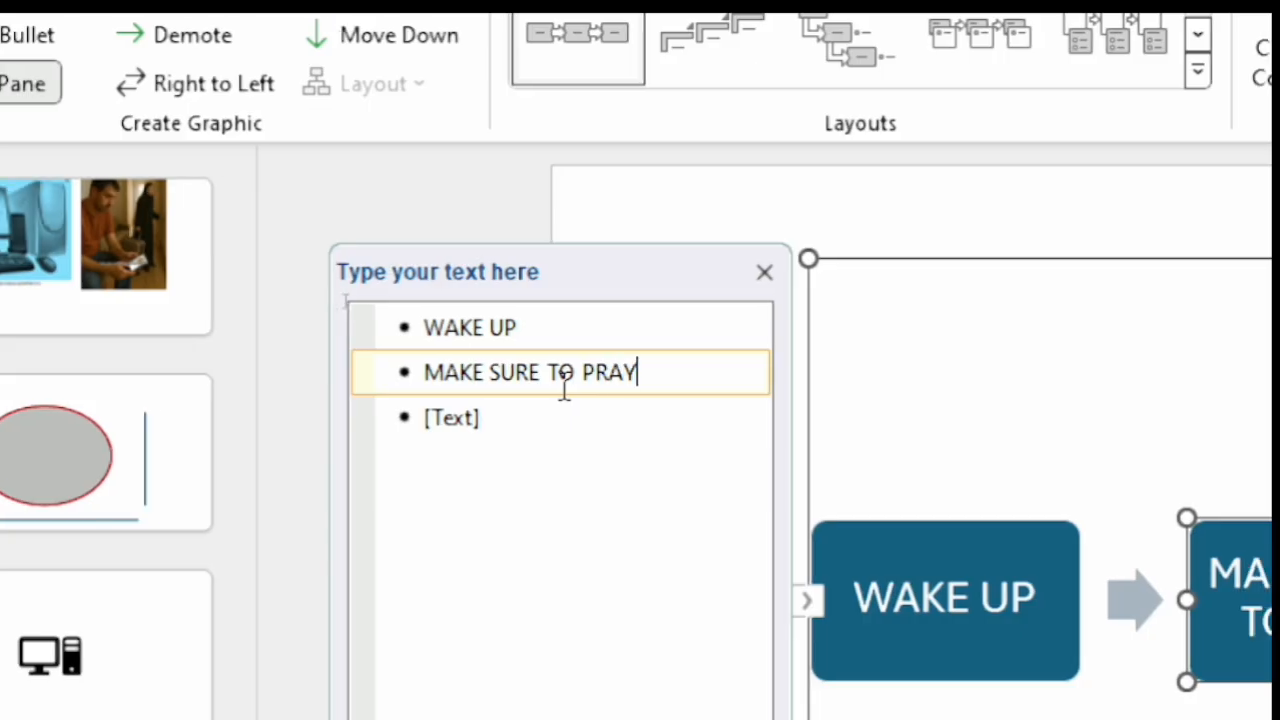
Step: Enter GO TO THE GYM as the third item of the process SmartArt
left_click(555, 420)
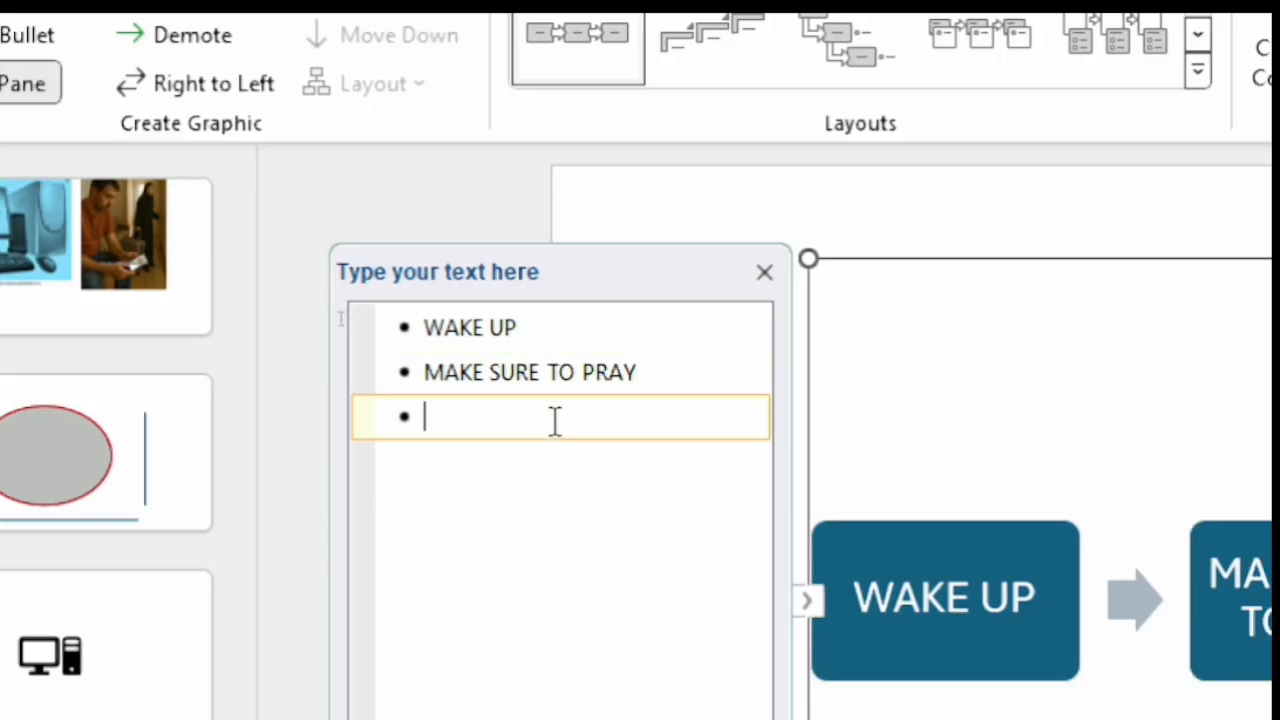
type("GO TO THE")
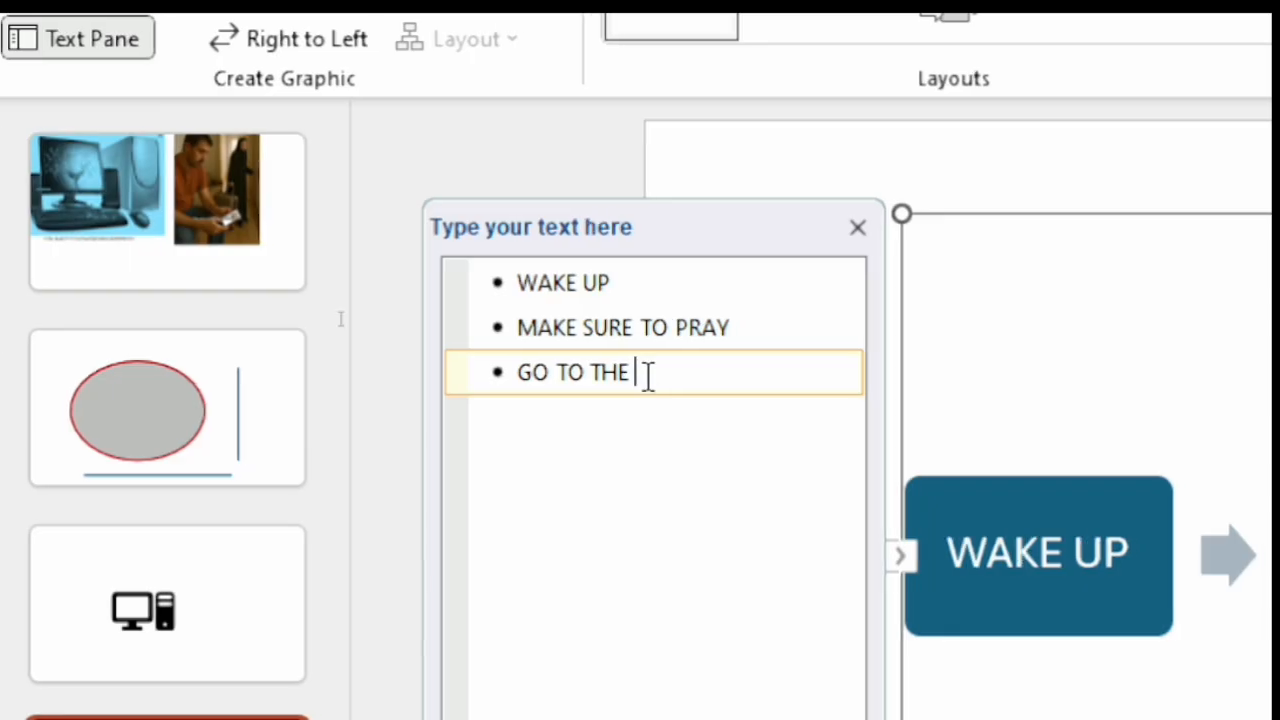
type(" GYME")
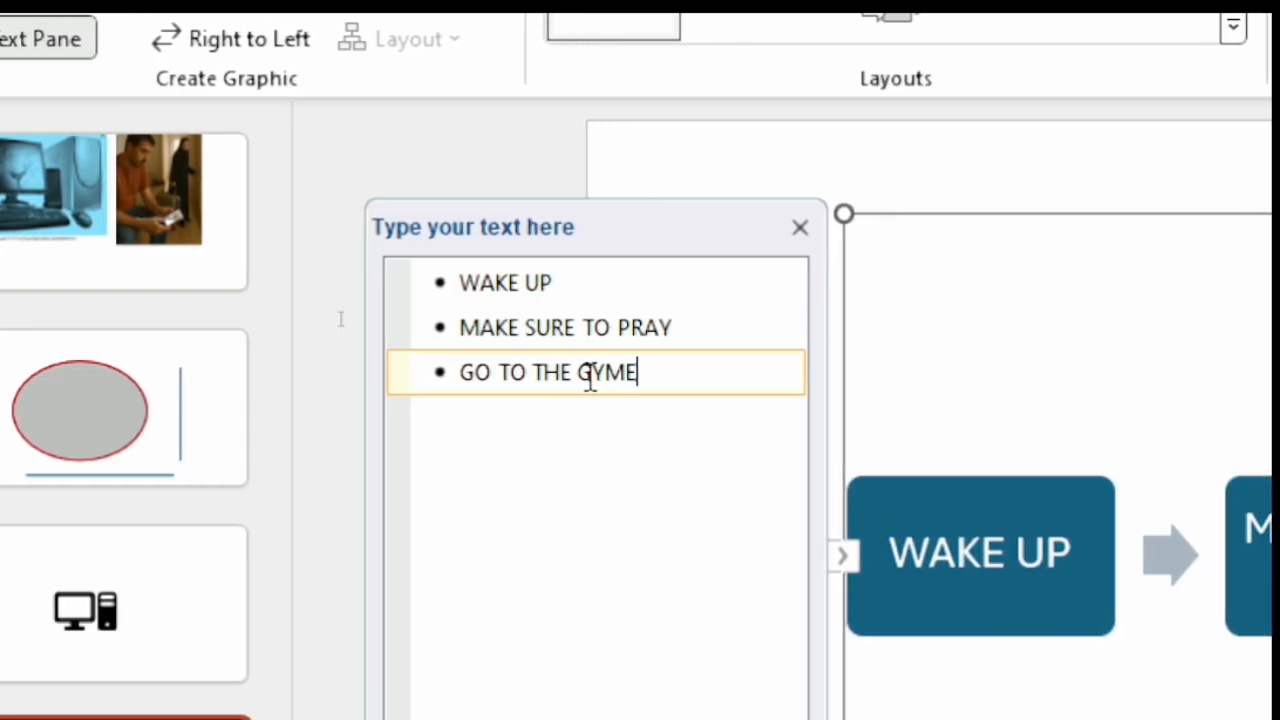
key("BackSpace")
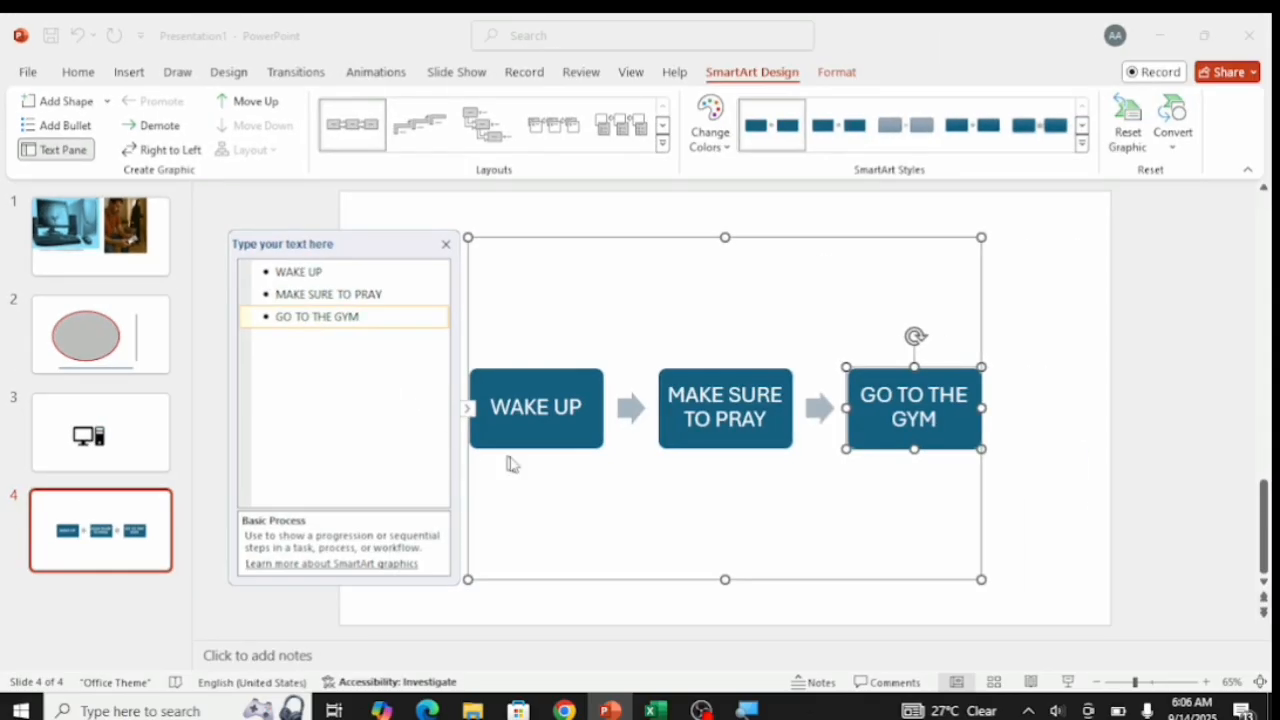
left_click(513, 465)
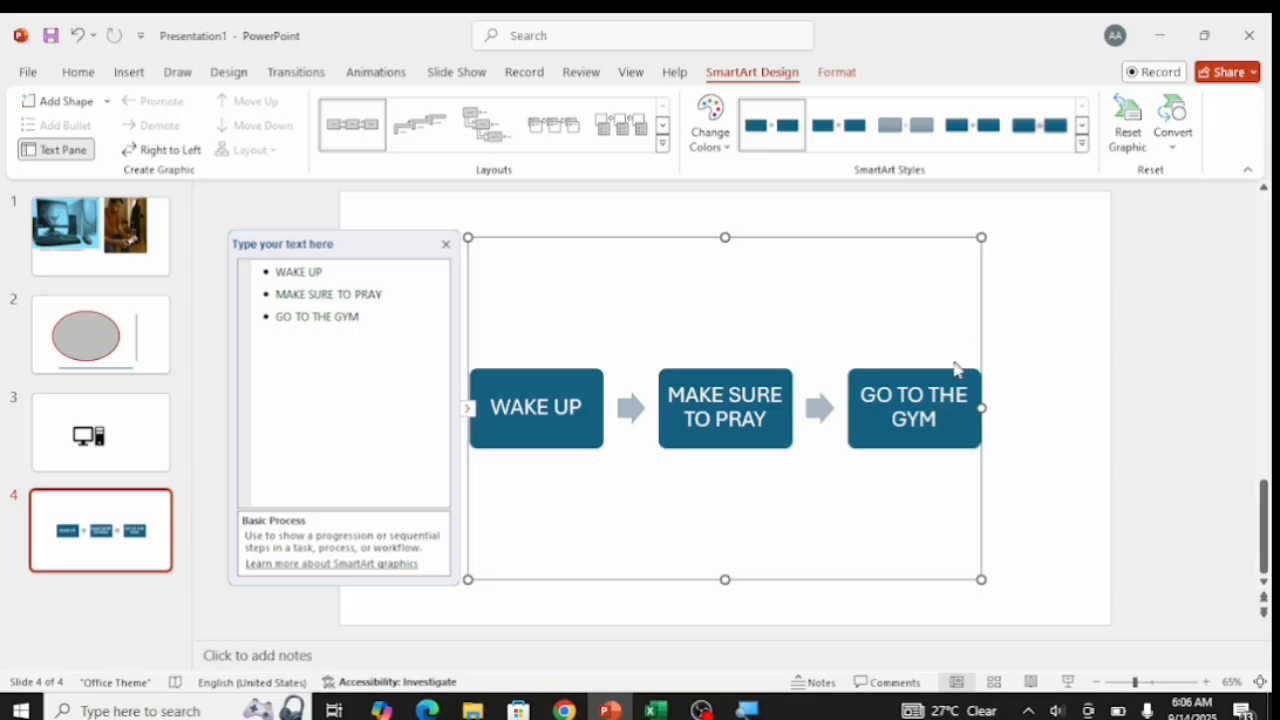
Step: Add two more shapes to the process SmartArt after the GO TO THE GYM box
left_click(916, 399)
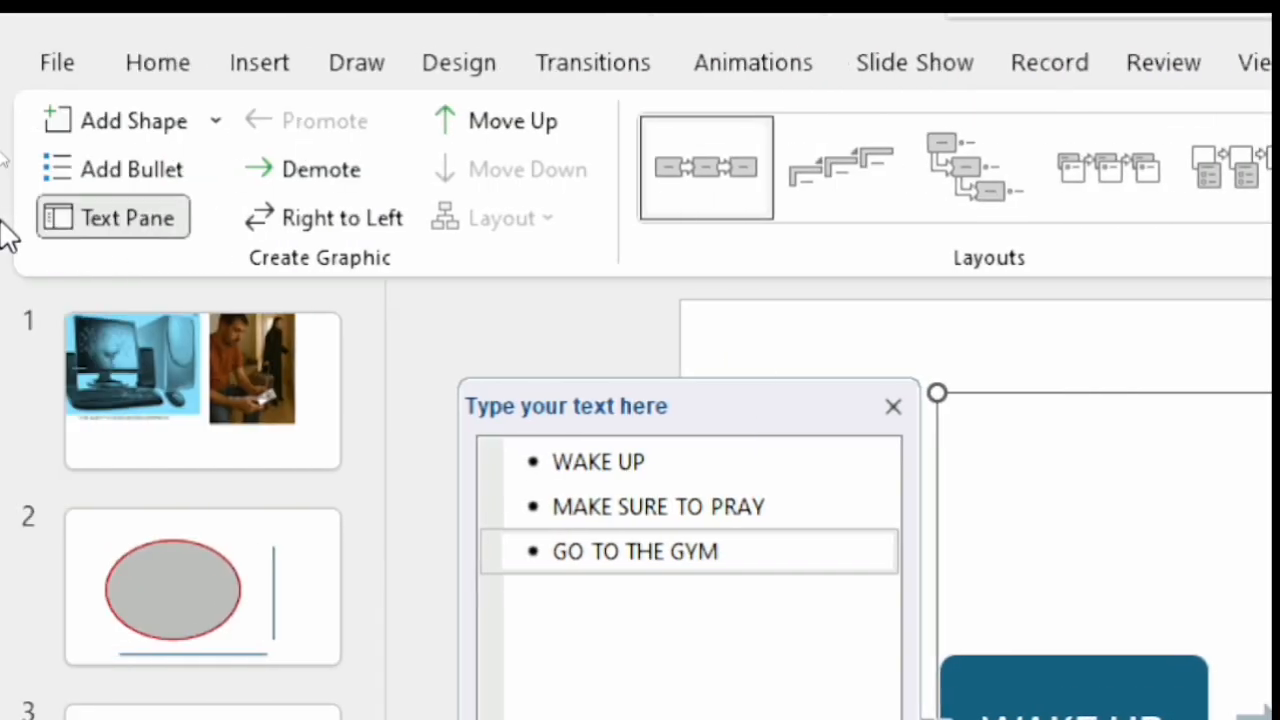
left_click(124, 123)
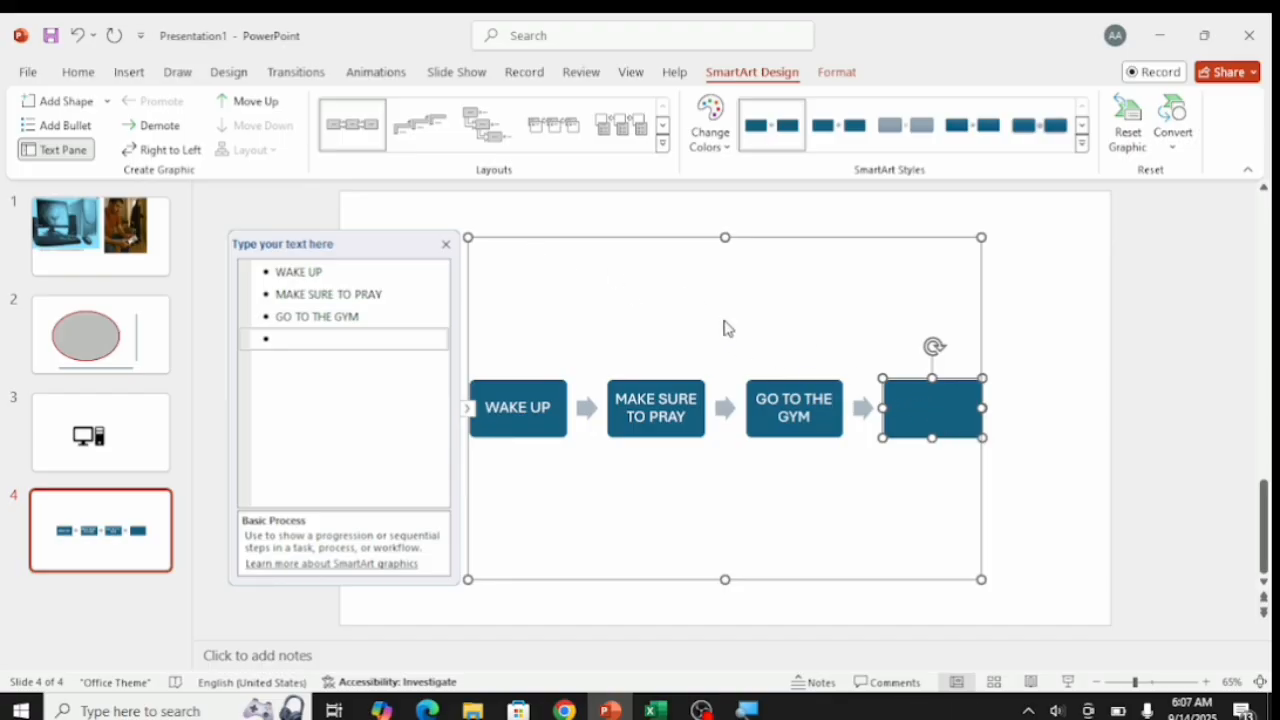
left_click(66, 102)
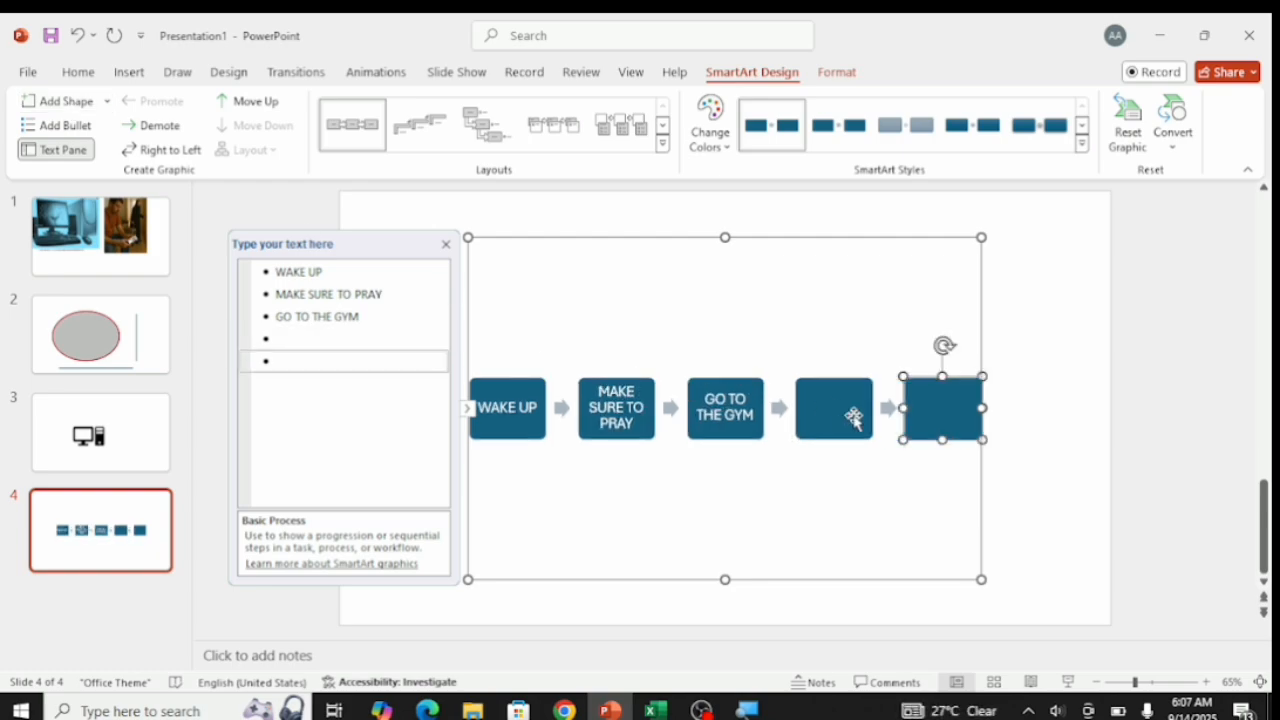
Step: Enter TAKE A SHOWER as the fourth item of the process SmartArt
left_click(855, 420)
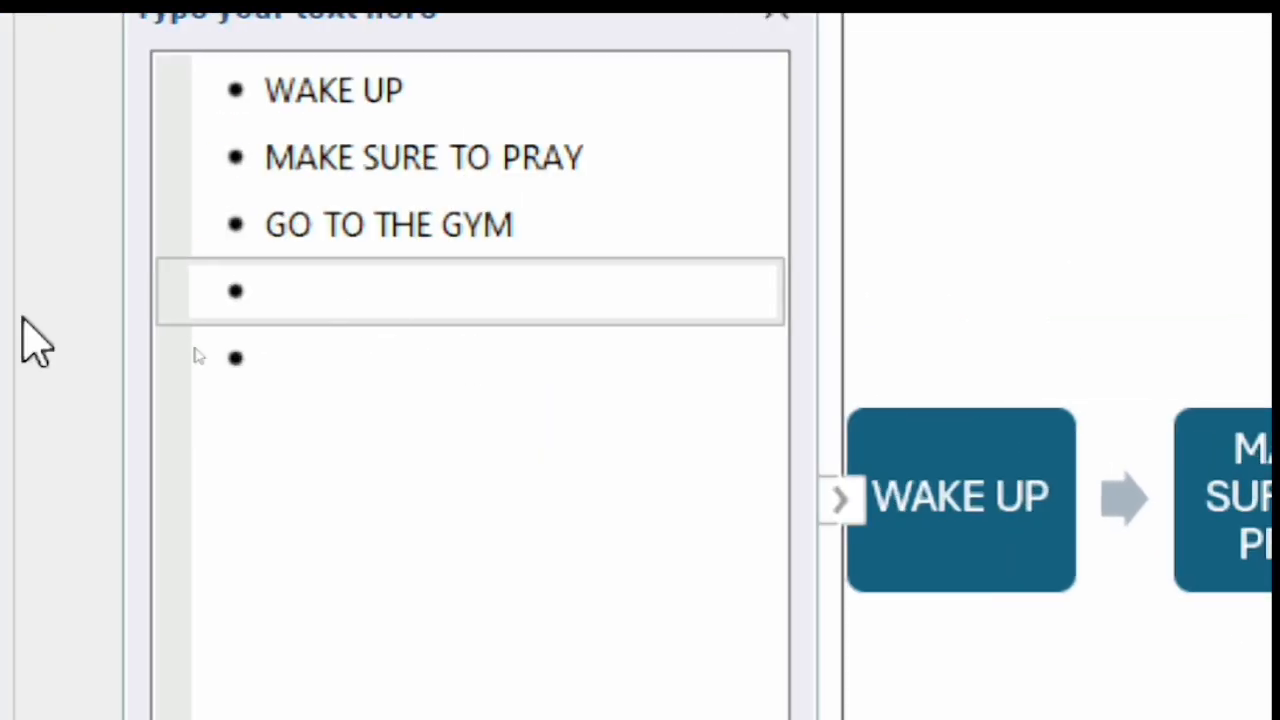
left_click(352, 302)
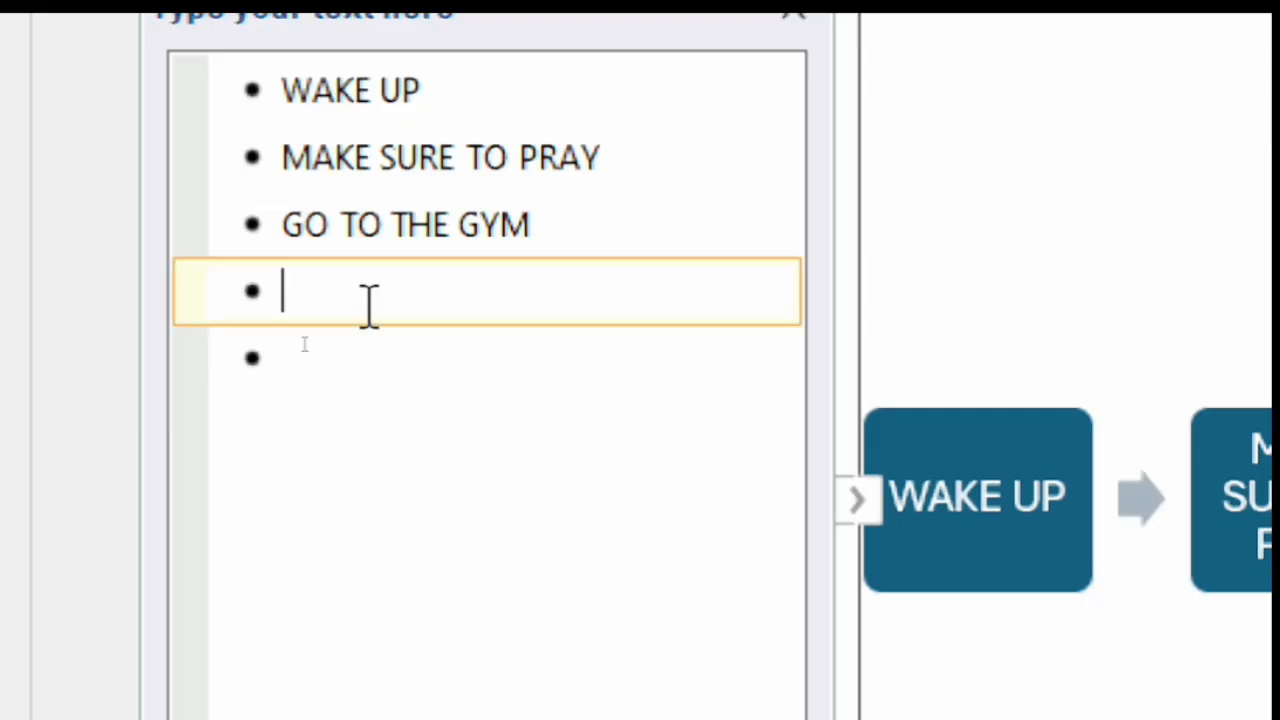
type("TAKE A ")
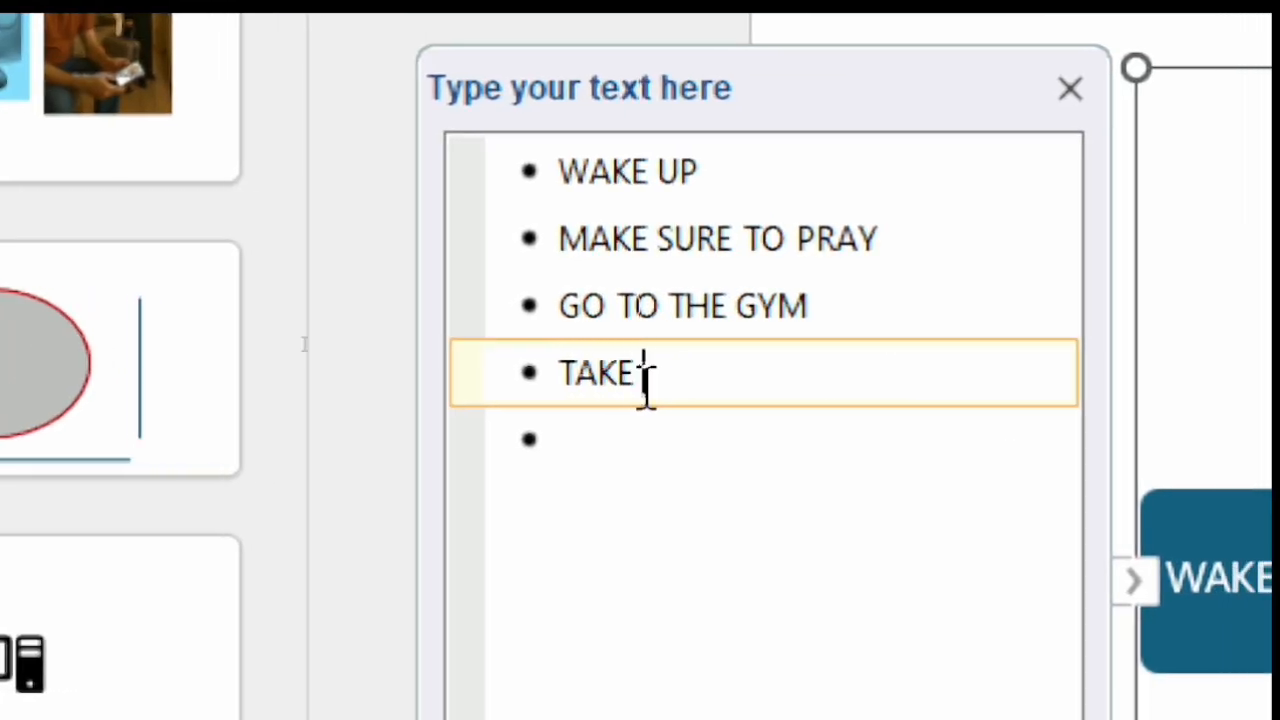
type("SHOWER")
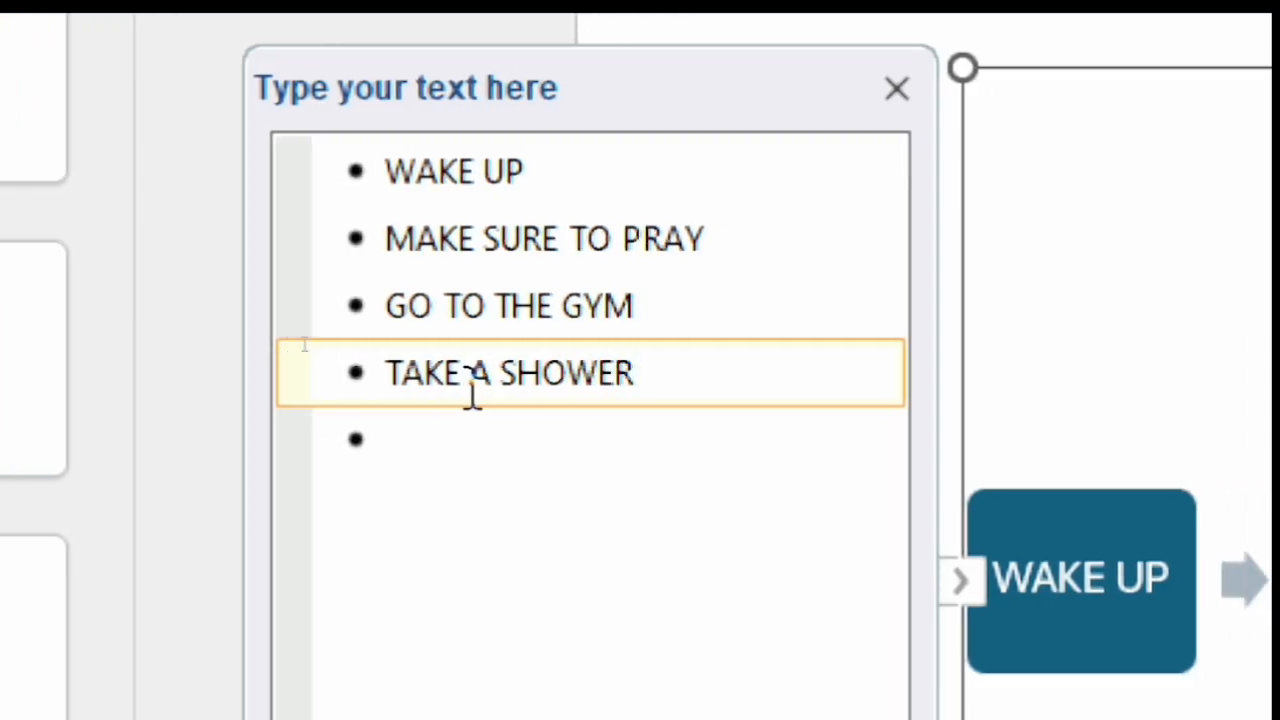
Step: Enter GO TO WORK as the fifth item of the process SmartArt
left_click(520, 447)
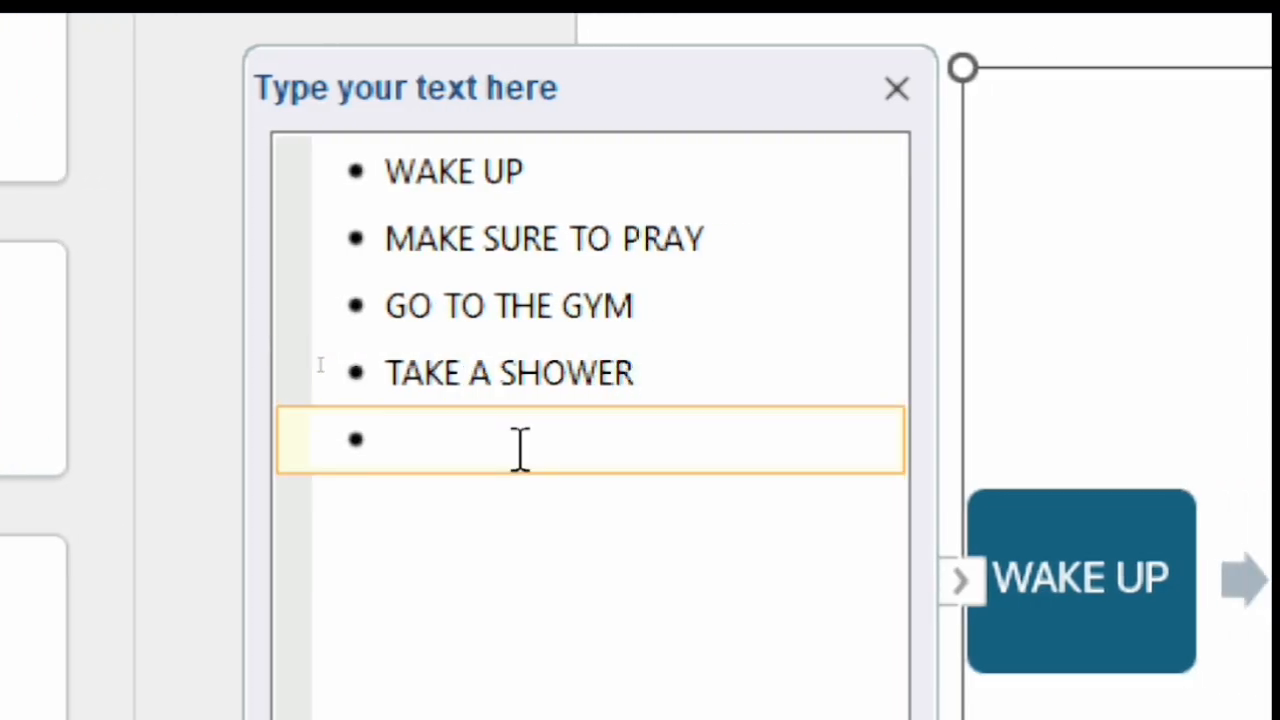
type("GO TO ")
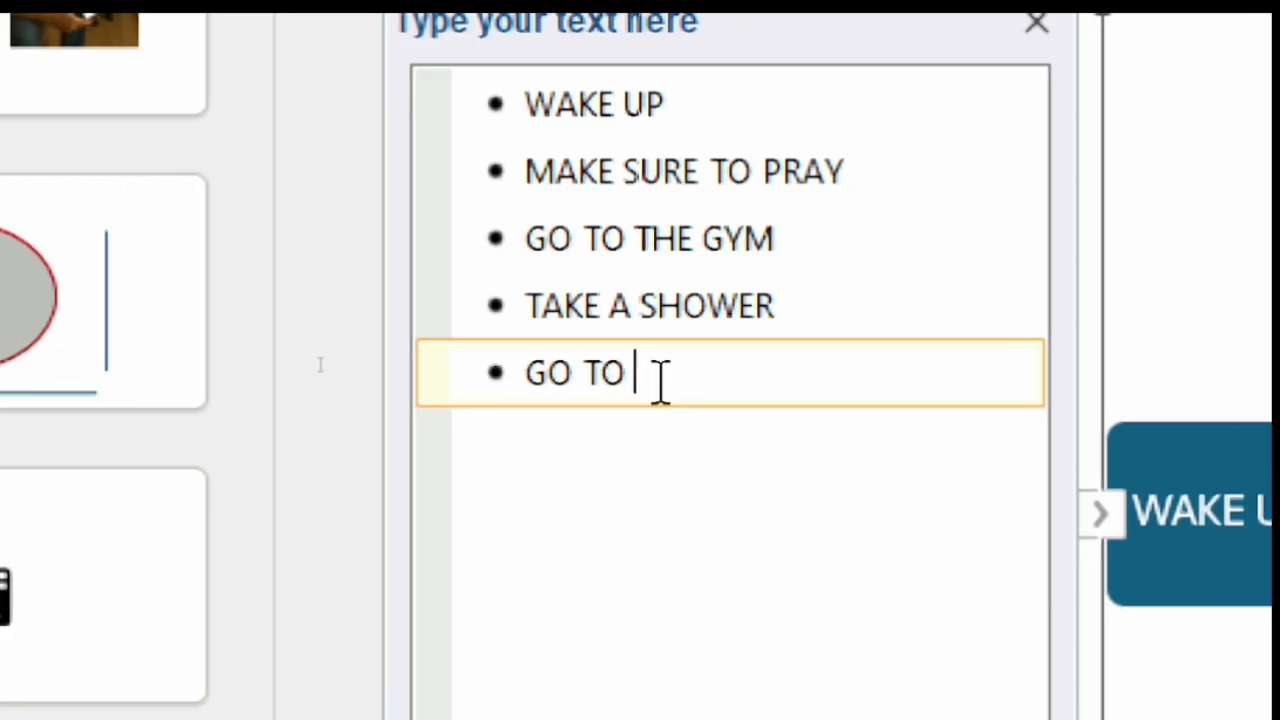
type("WORK")
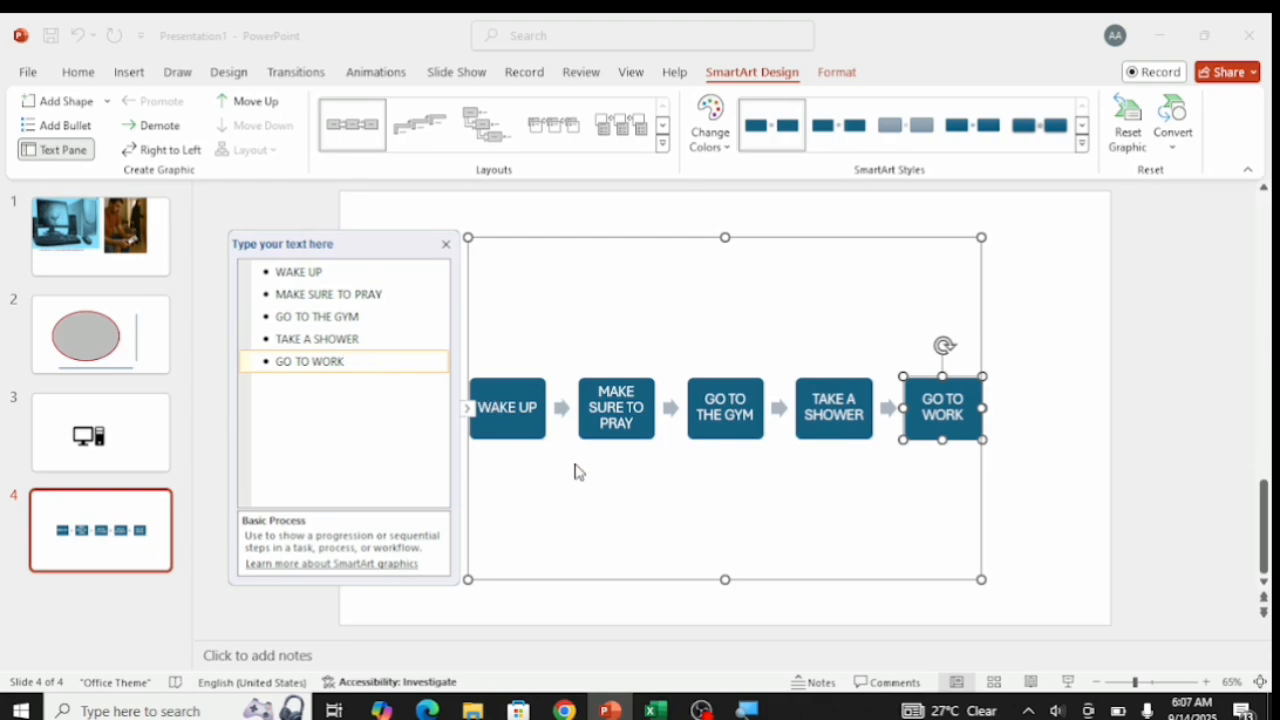
left_click(623, 478)
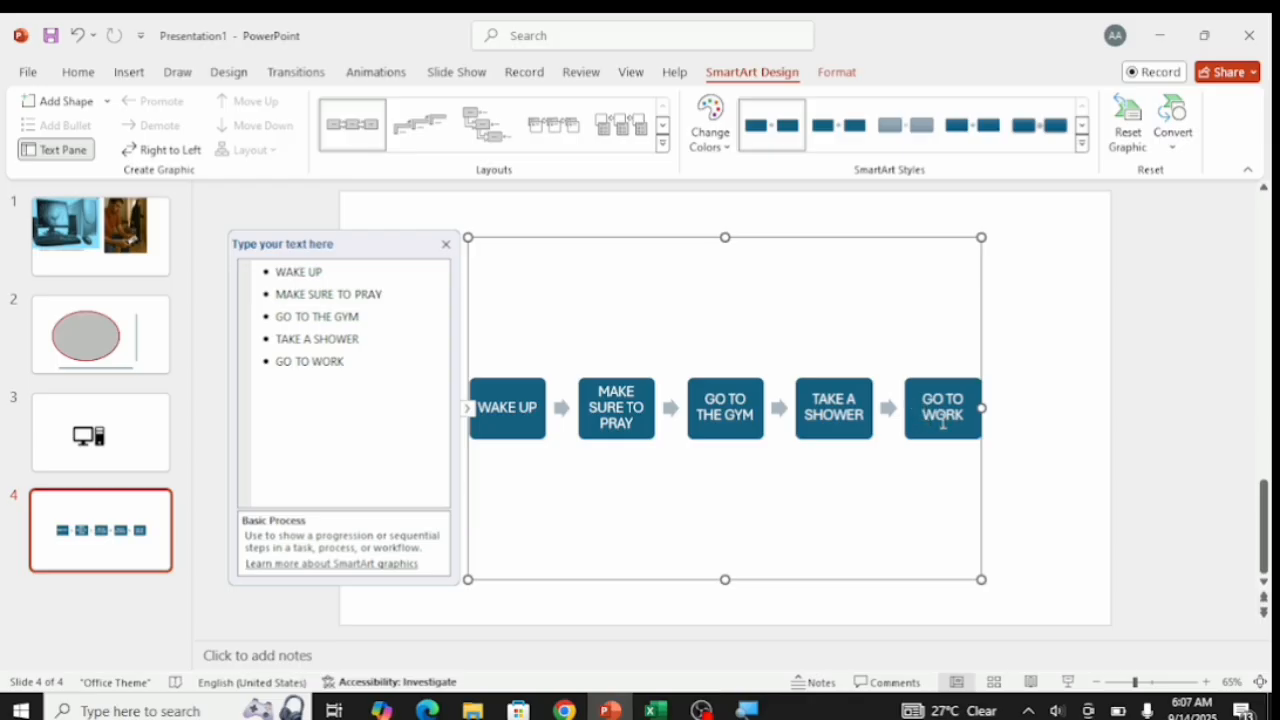
Step: Apply the muted gray-blue style with dark text to the whole SmartArt graphic and change its layout to Picture Accent Process
left_click(515, 412)
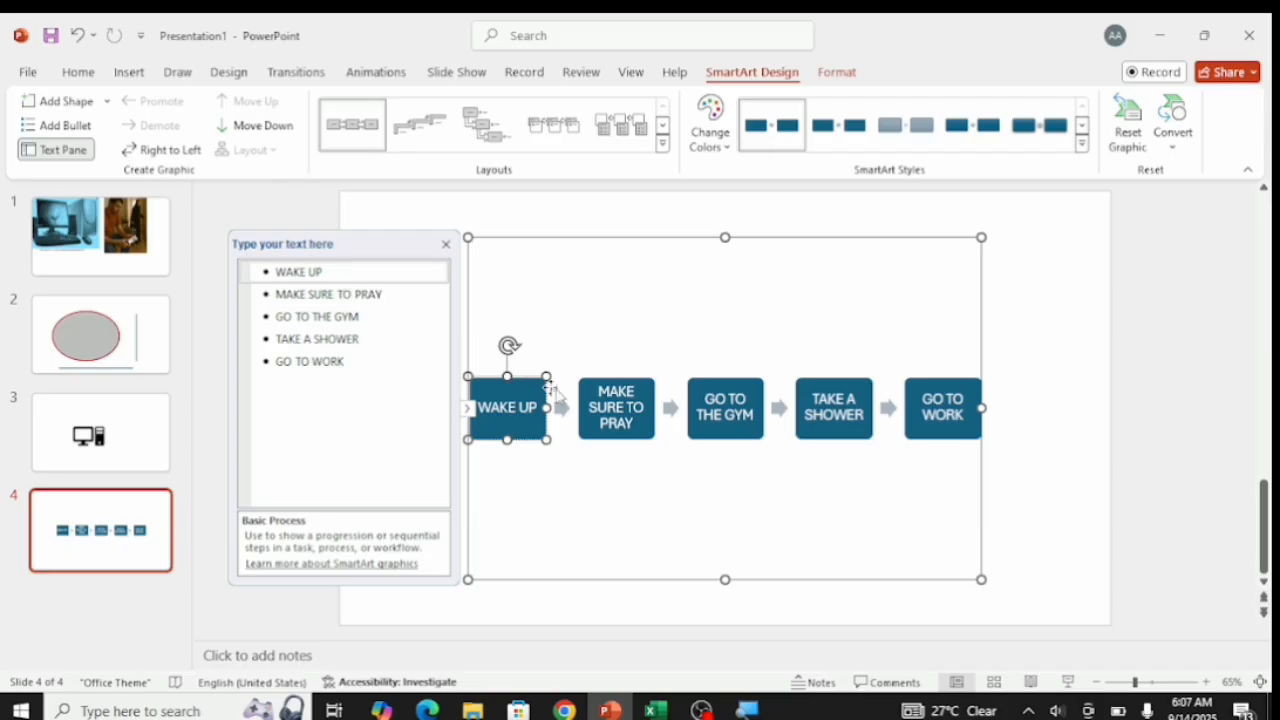
left_click(719, 323)
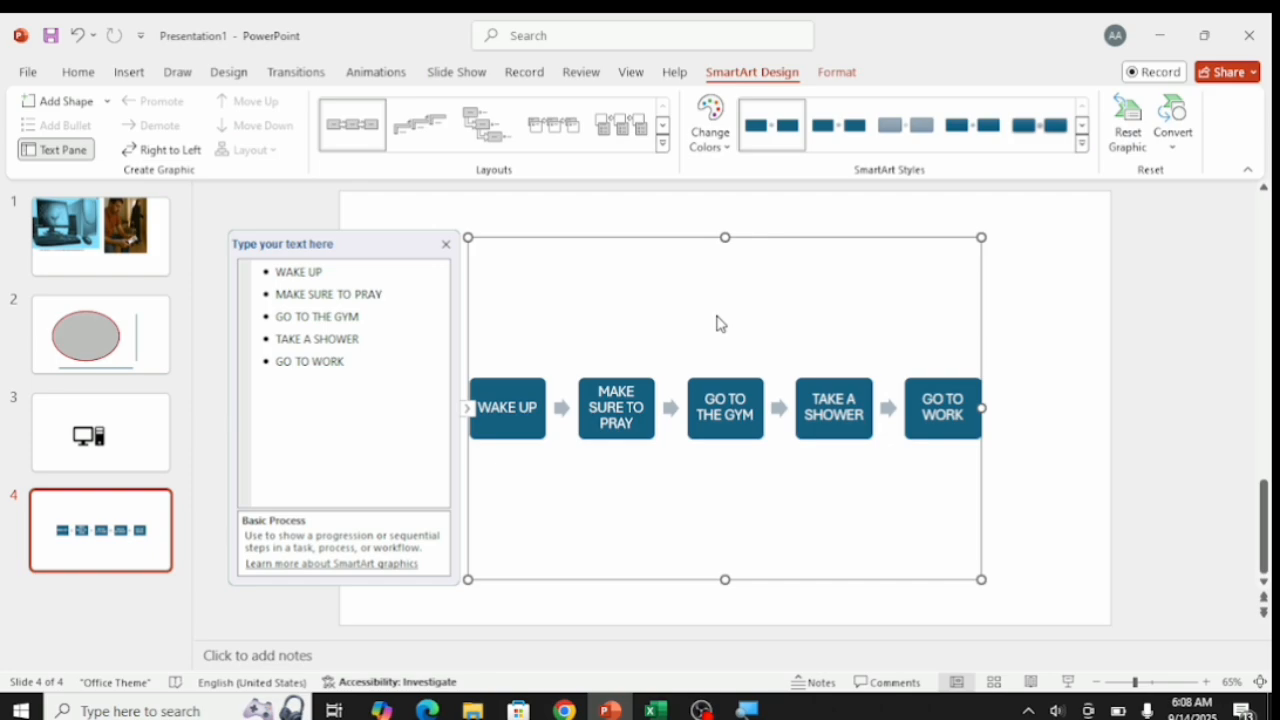
left_click(826, 145)
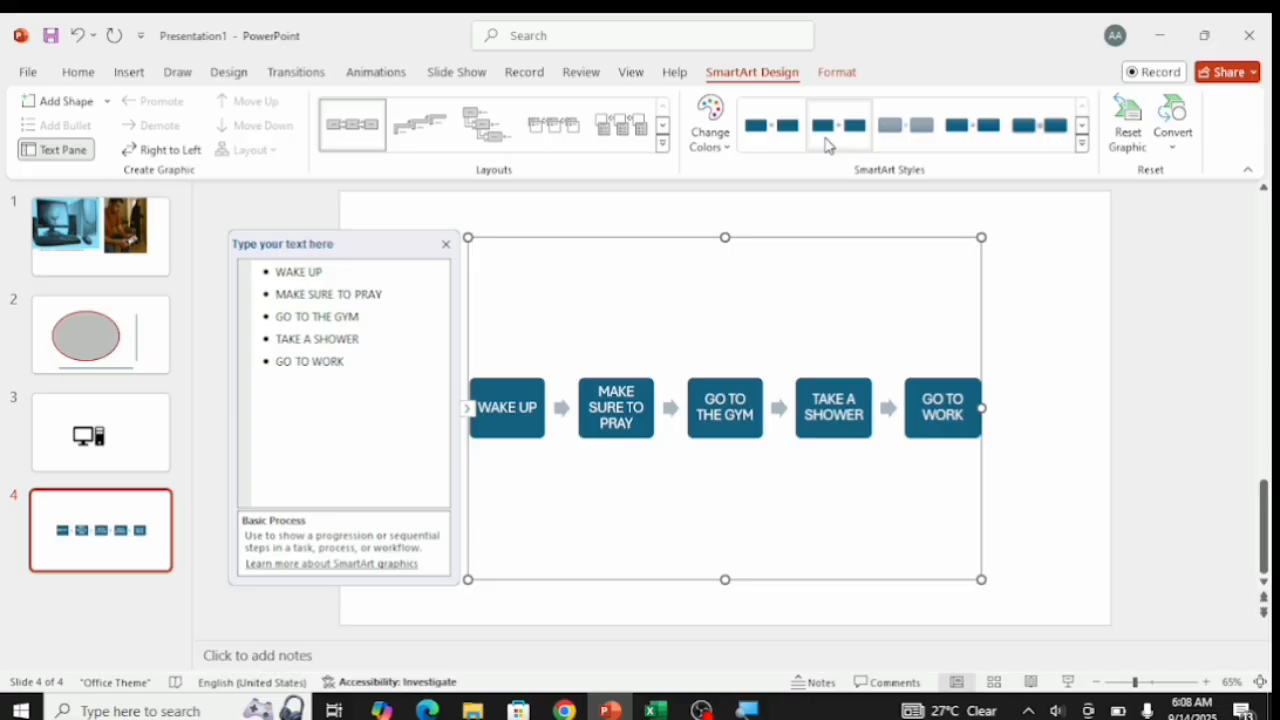
left_click(880, 138)
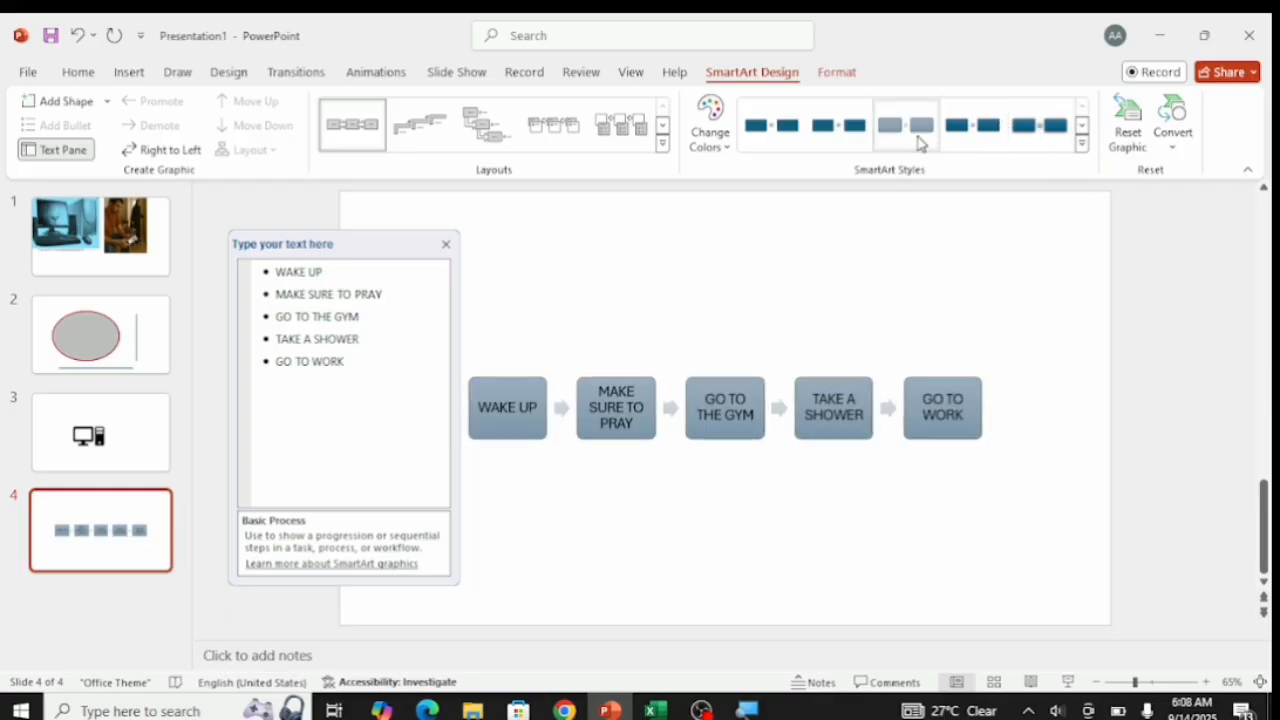
left_click(920, 143)
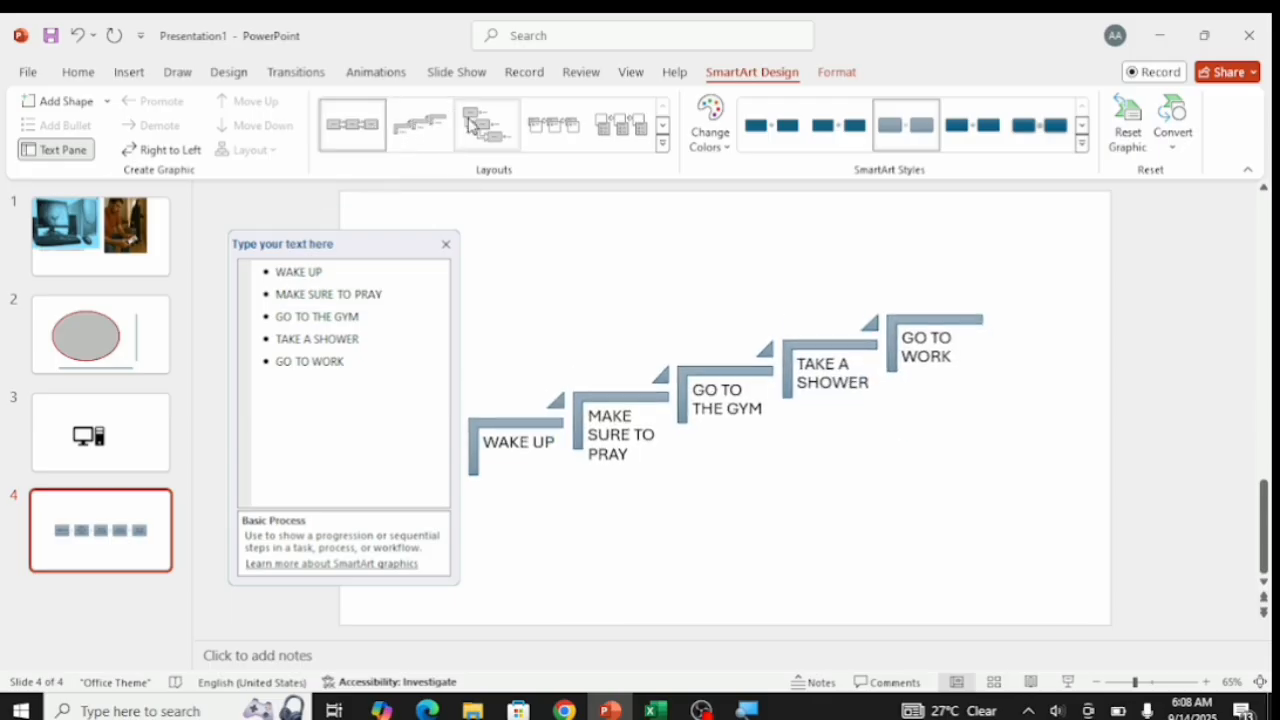
left_click(610, 128)
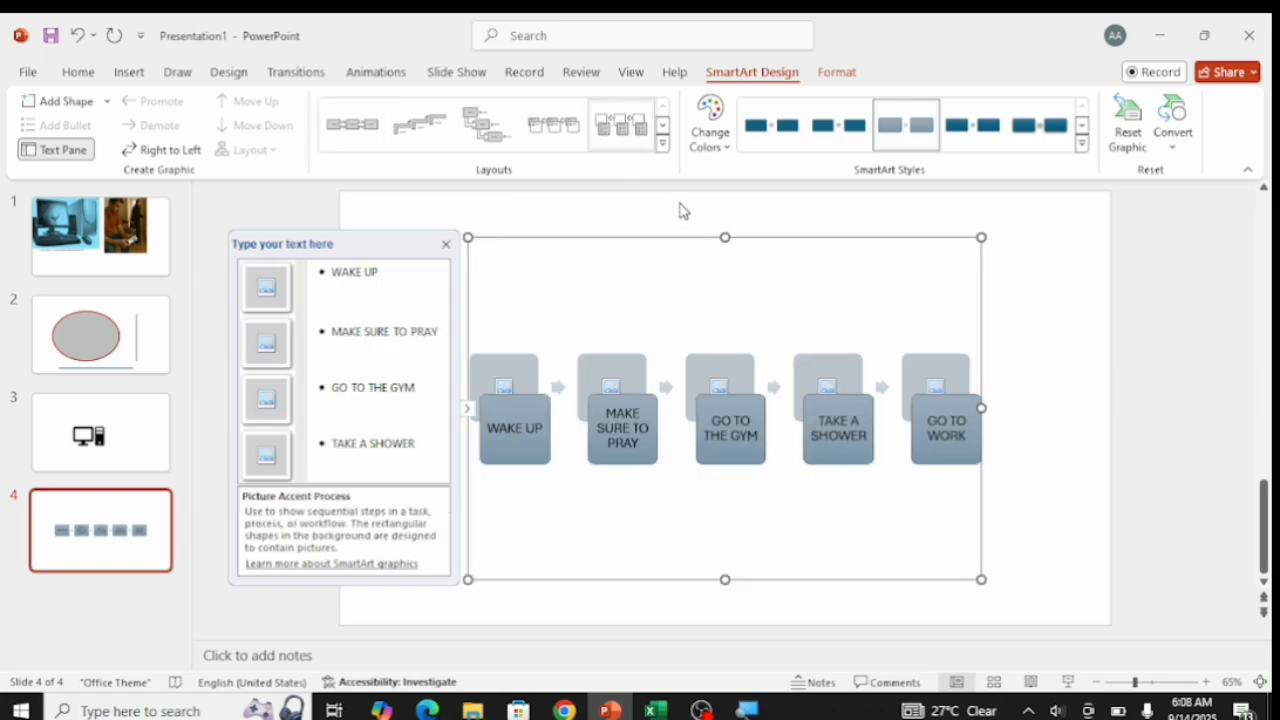
left_click(1016, 332)
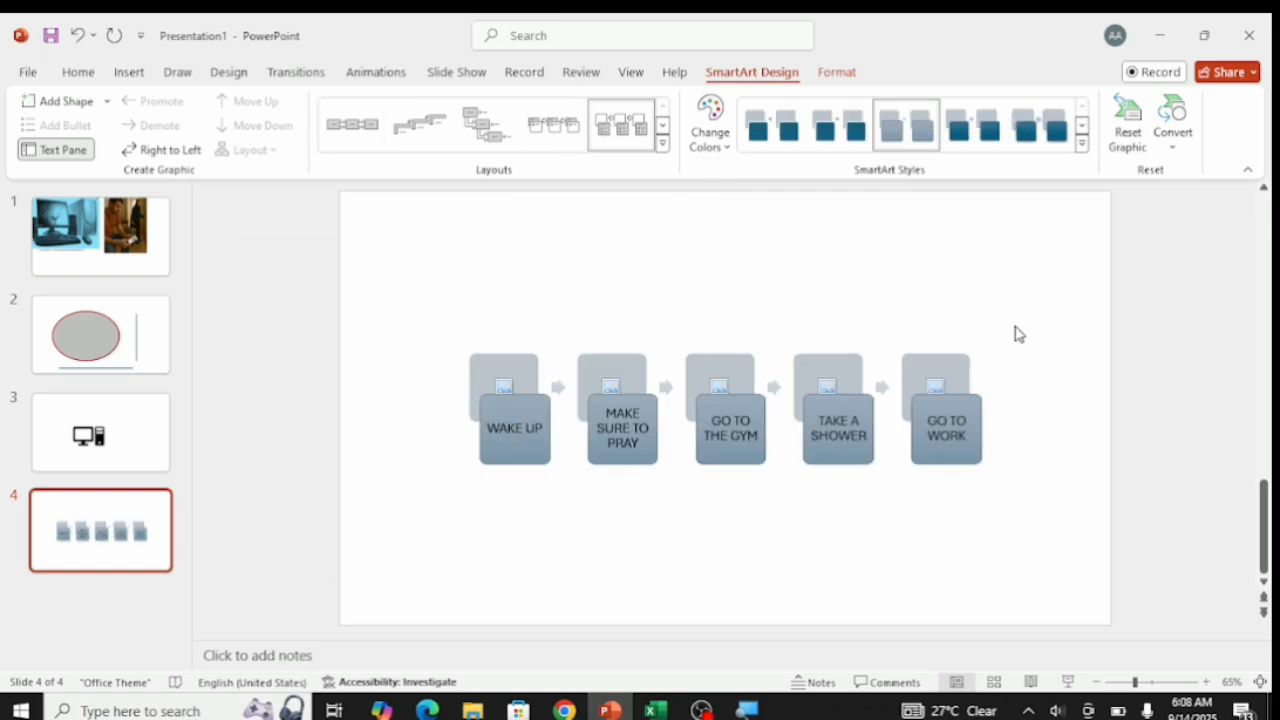